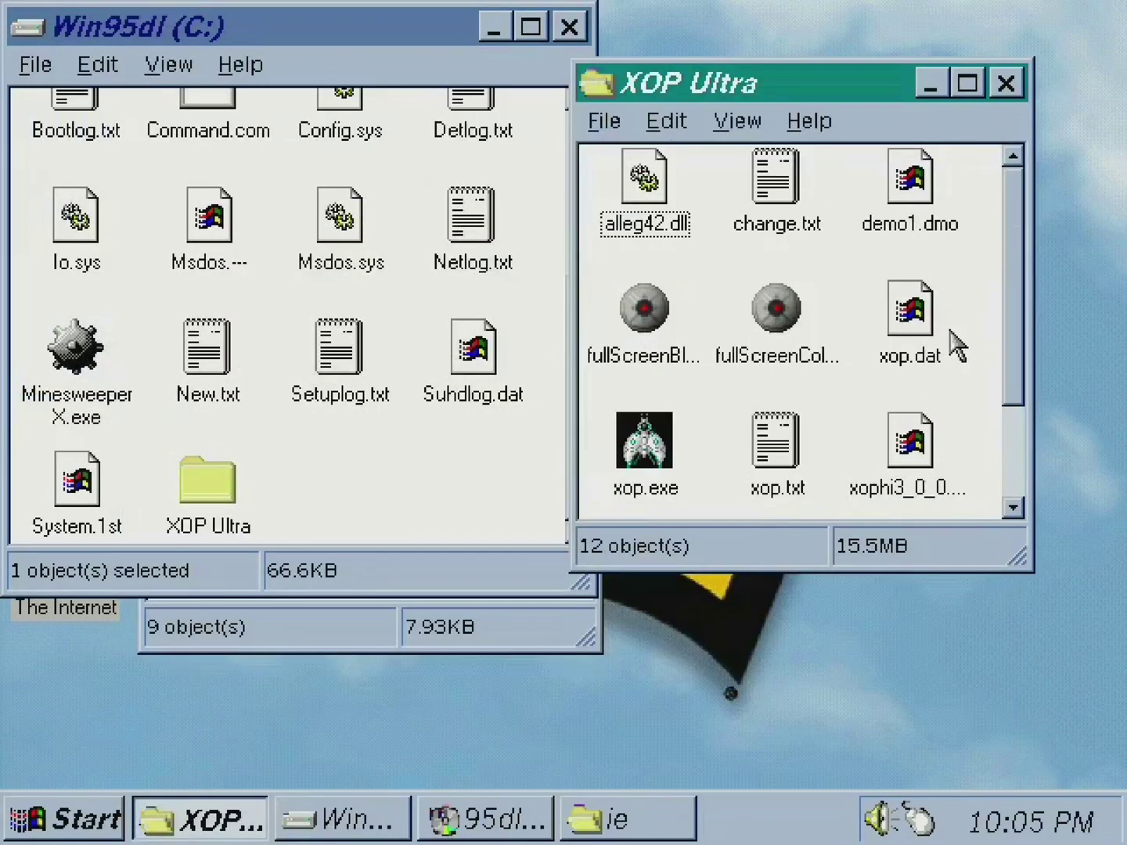
- Launch xop.exe from the XOP Ultra folder to start the game
scroll(951, 345, down, 3)
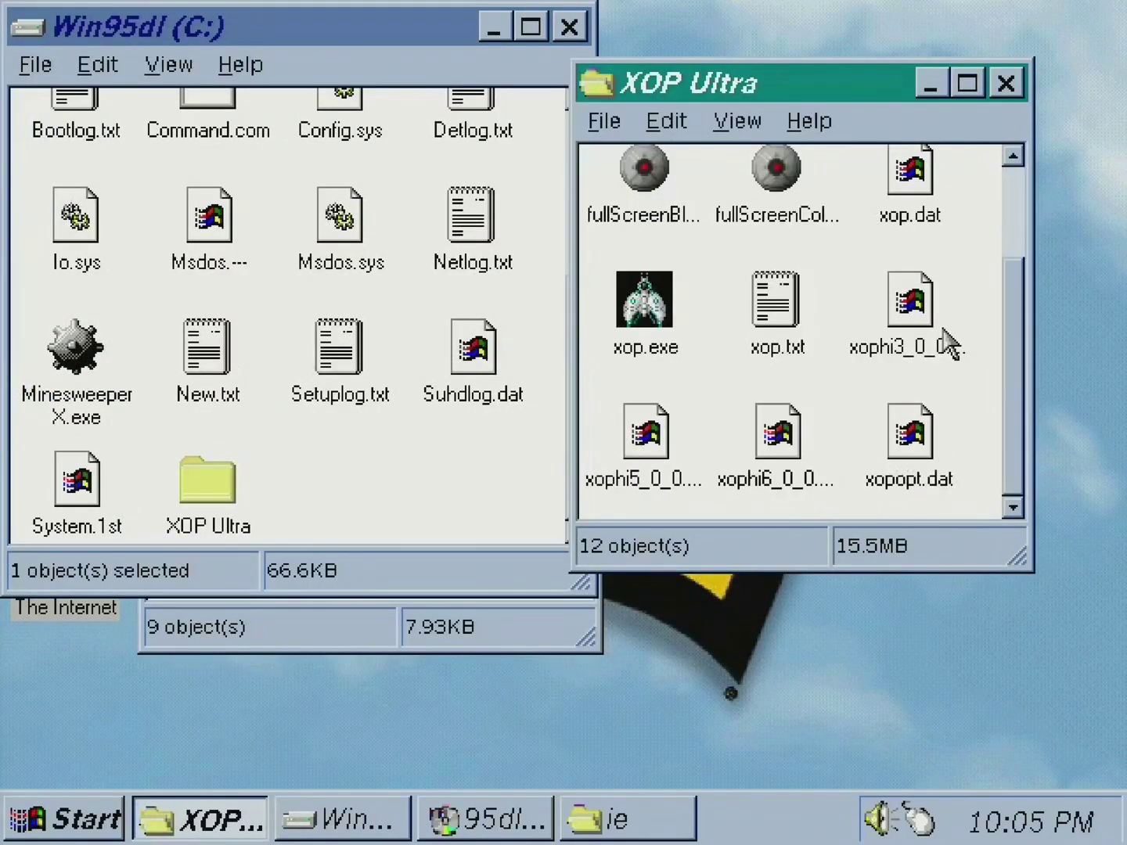
scroll(953, 383, up, 3)
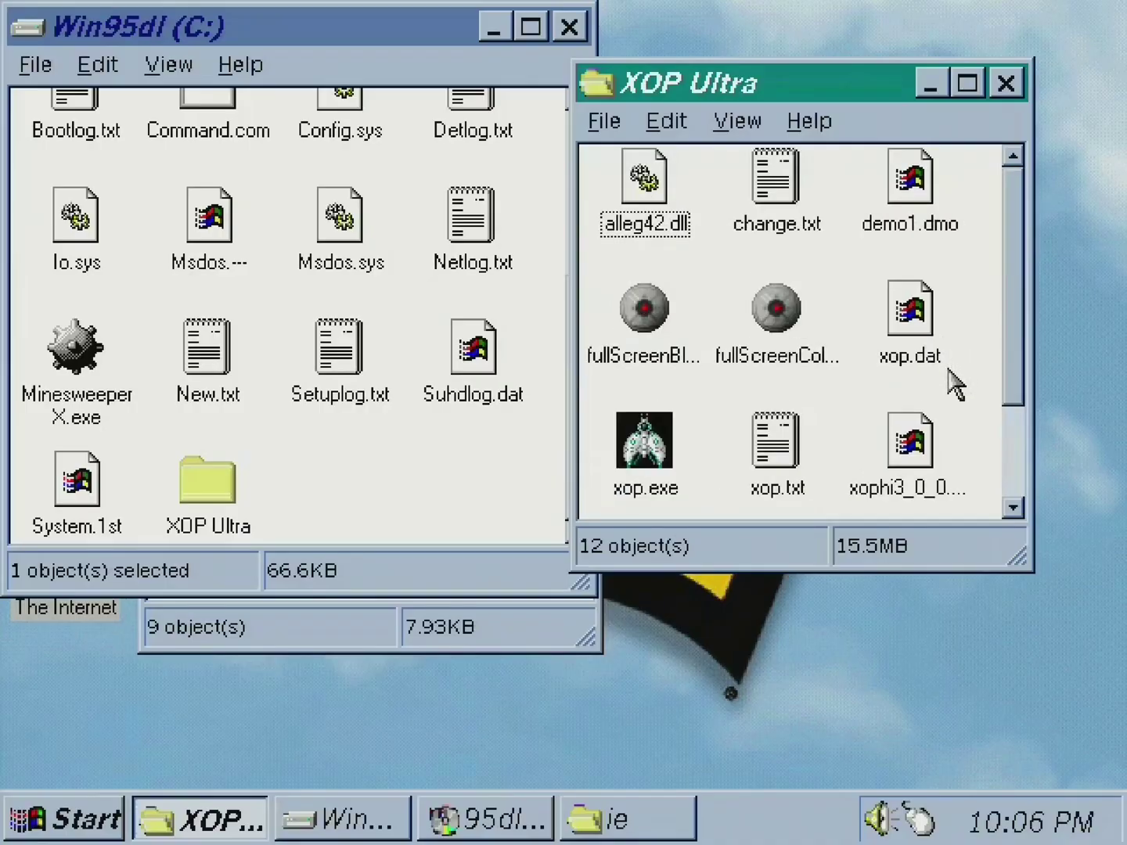
scroll(954, 384, down, 3)
click(642, 317)
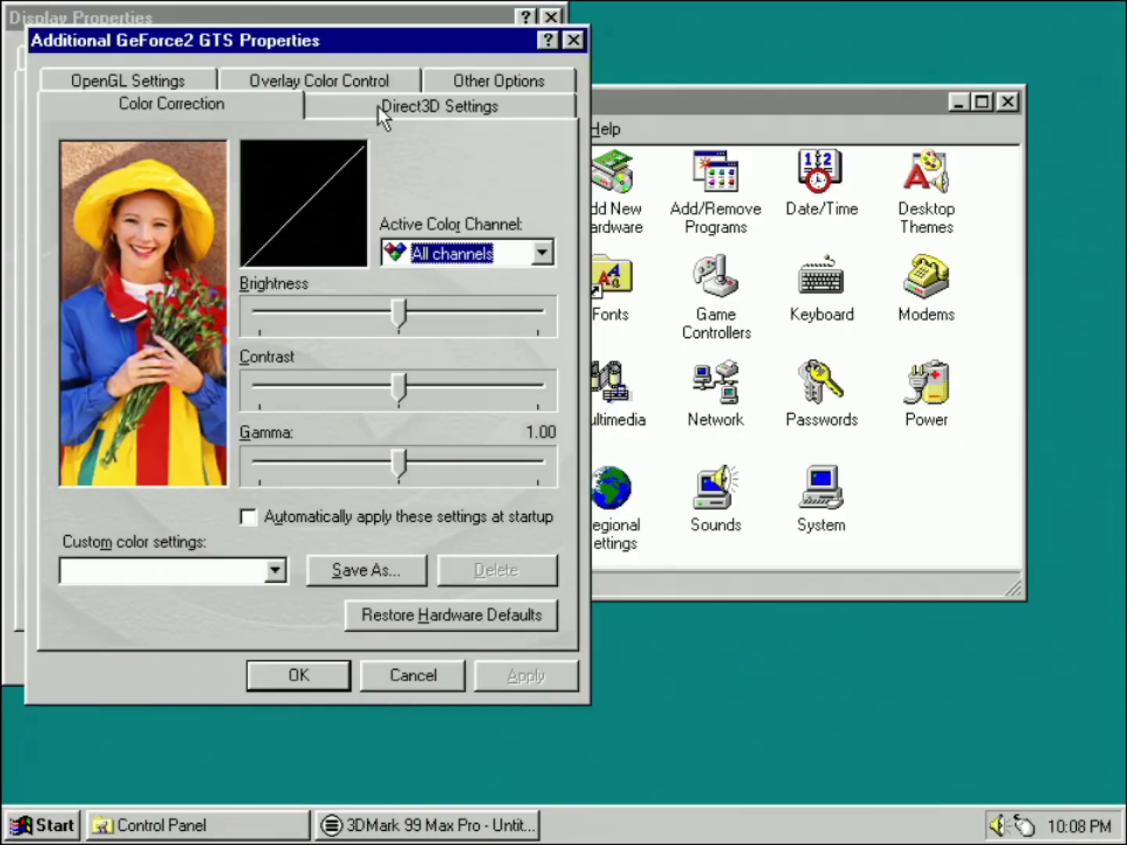
- Set GeForce2 OpenGL vertical sync to Always off, then bring up the More Direct3D settings
click(378, 107)
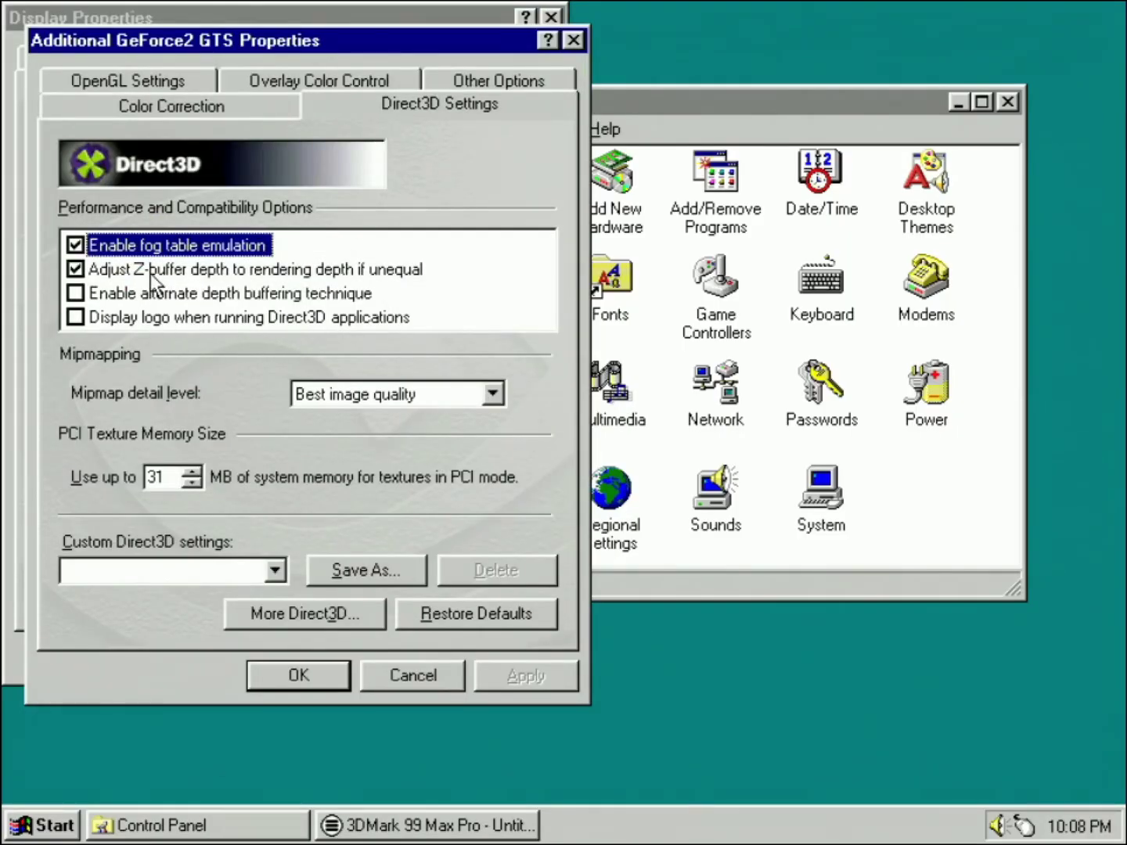
click(244, 112)
click(367, 108)
click(148, 86)
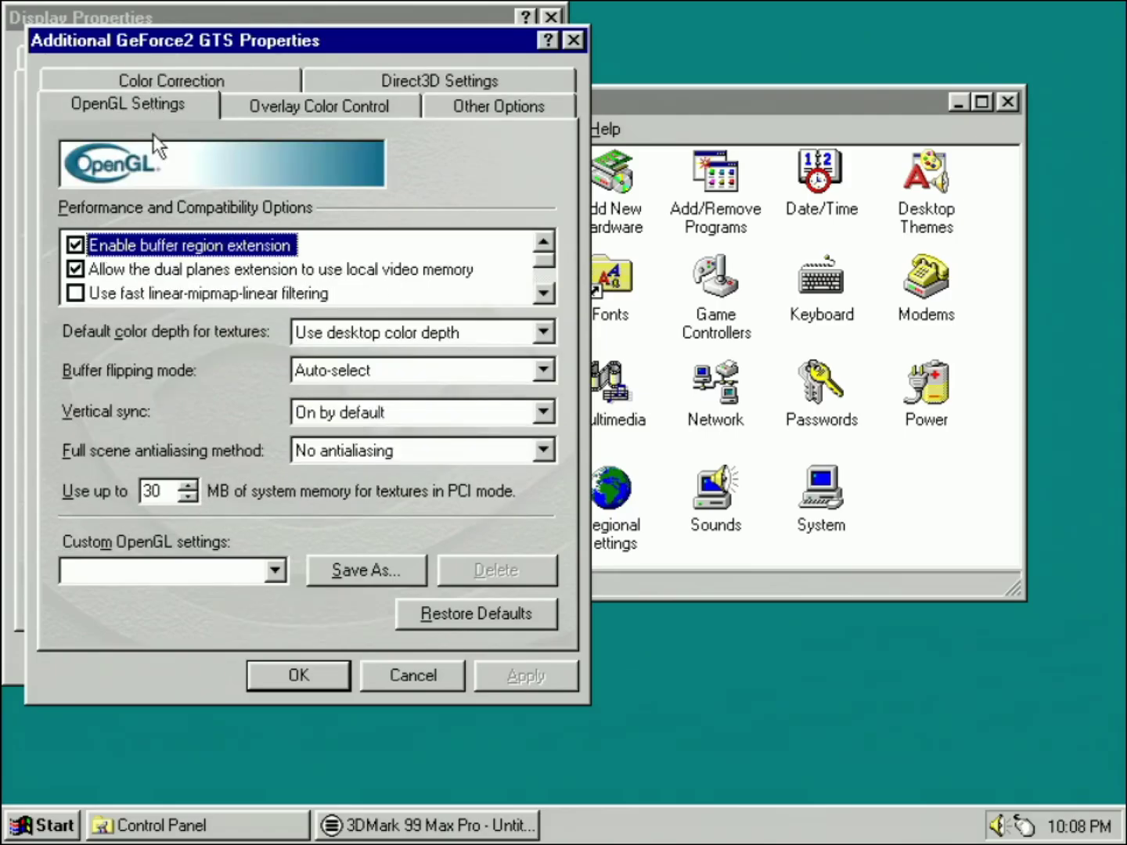
click(401, 414)
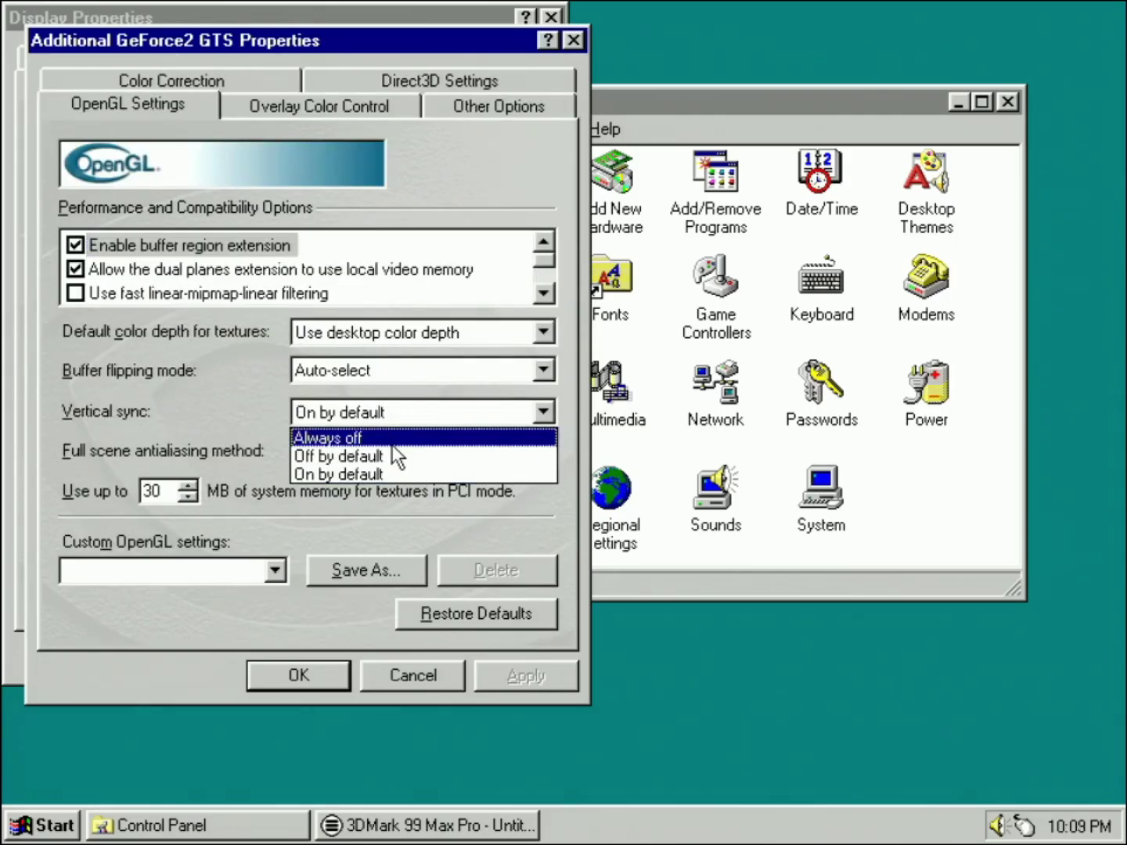
click(395, 442)
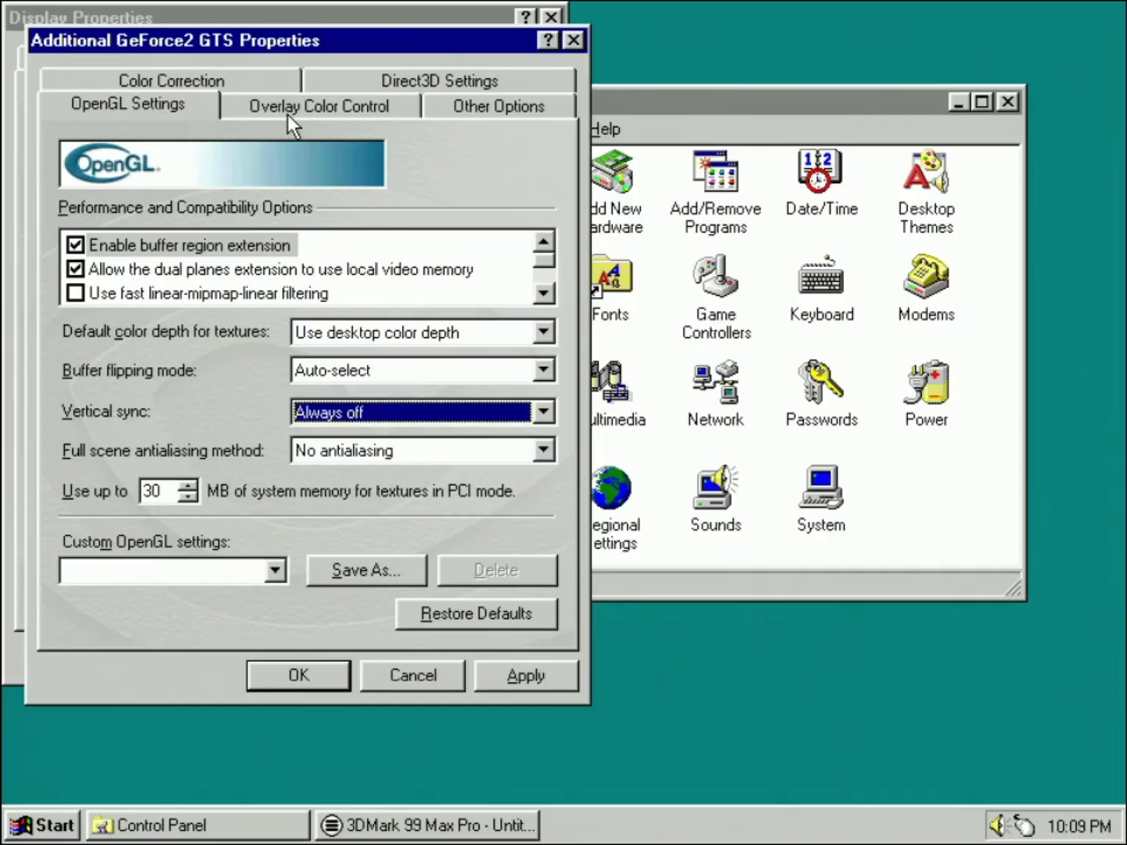
click(335, 88)
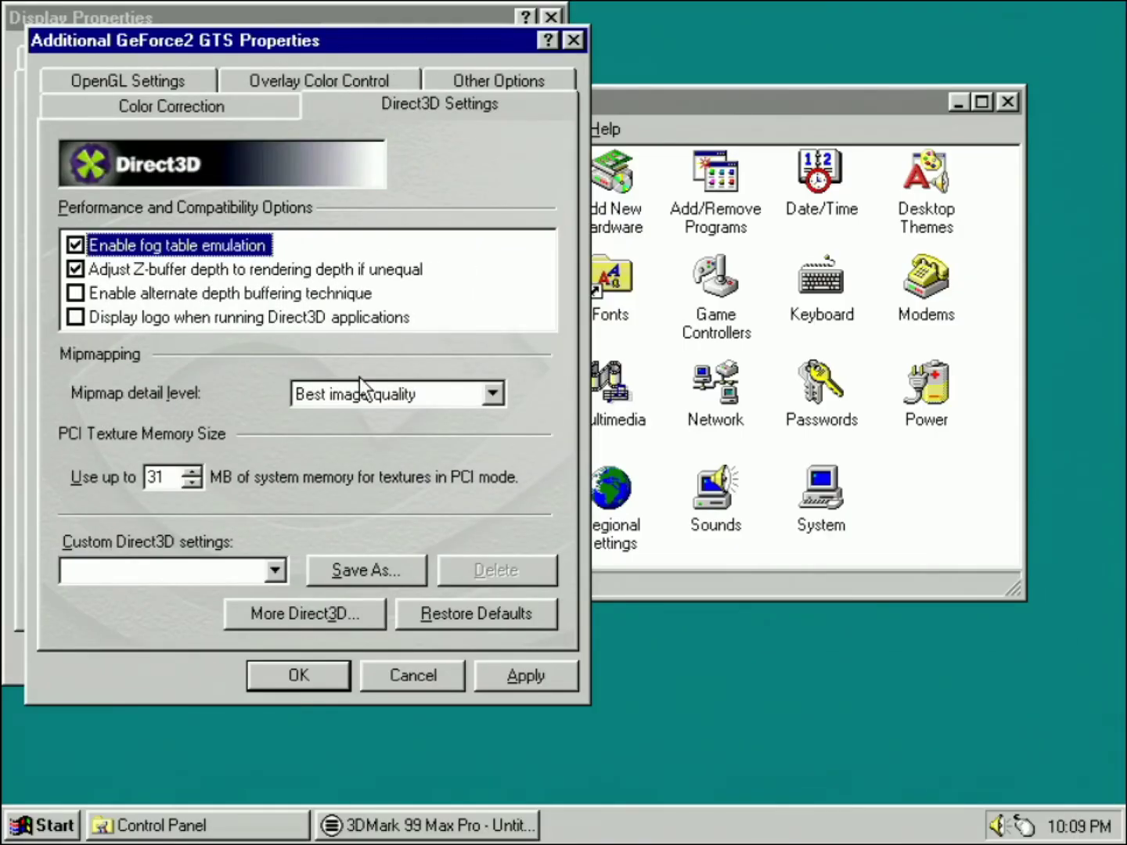
click(344, 613)
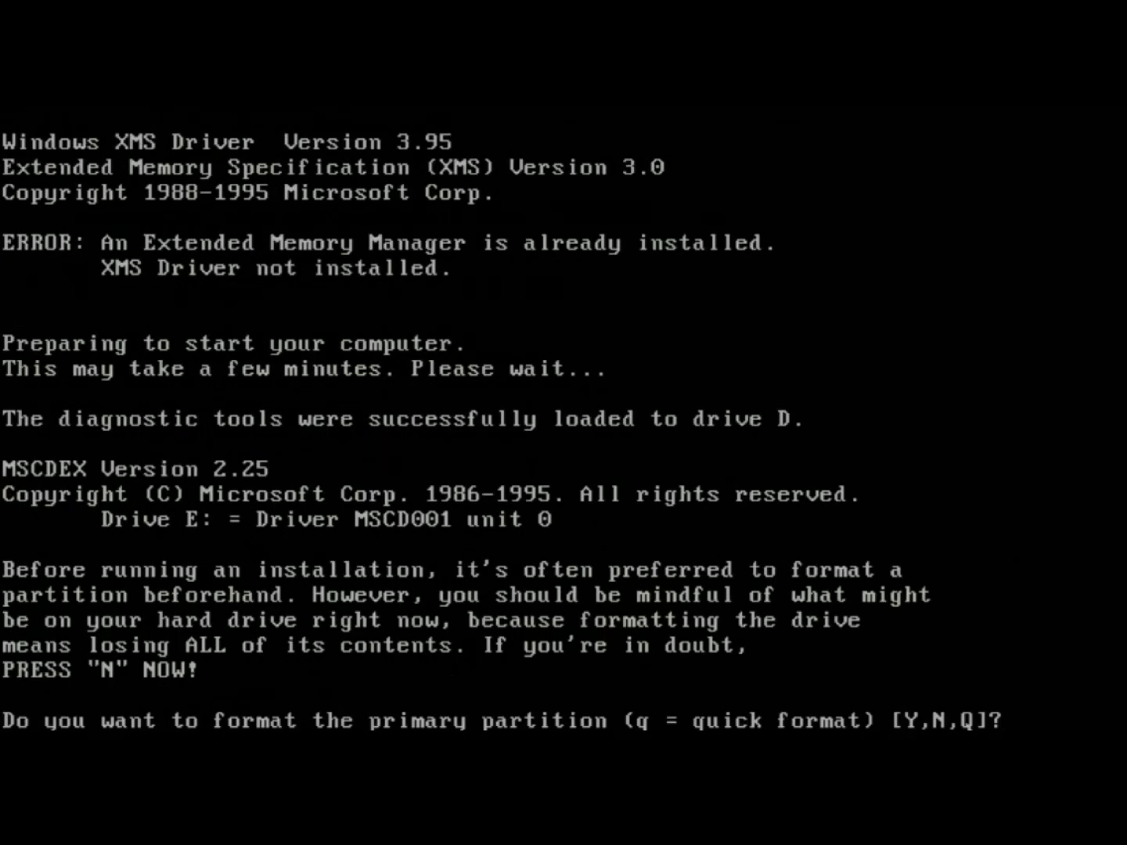
- Confirm formatting drive C, choose express installation and skip ScanDisk
text(yy)
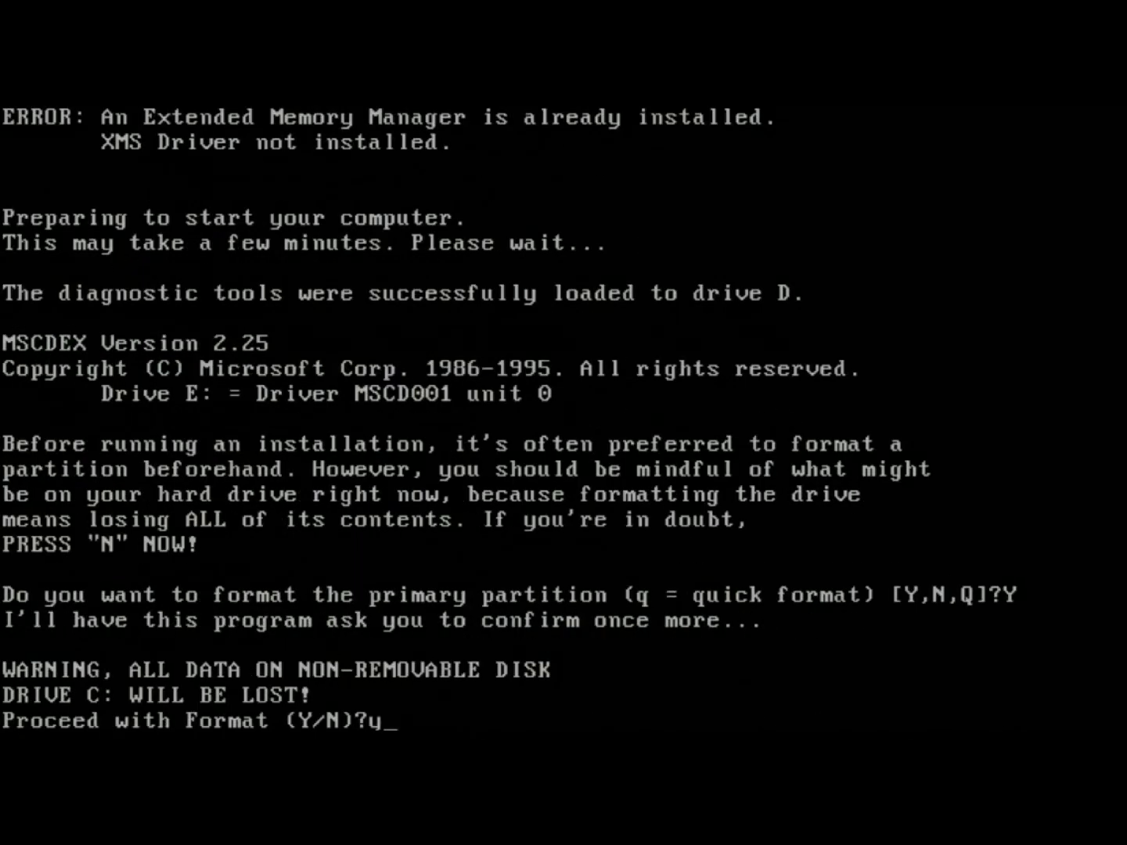
key(Return)
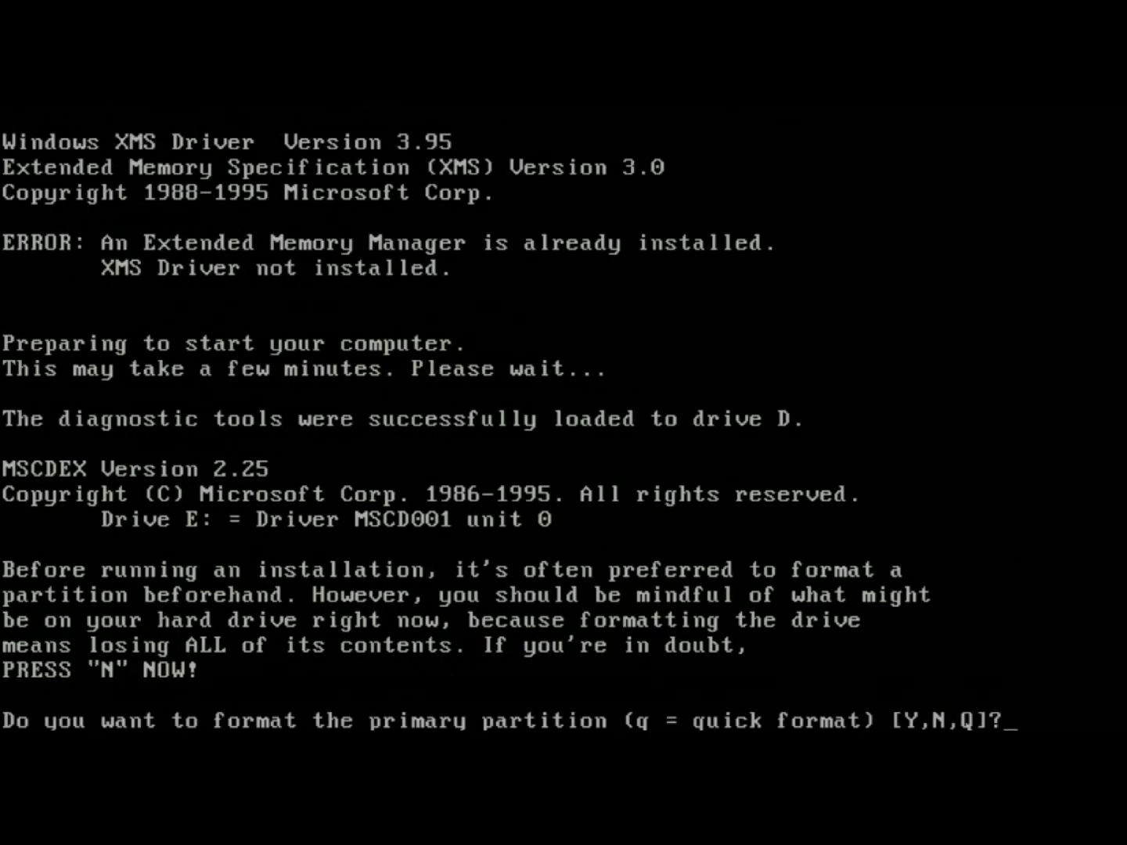
text(y)
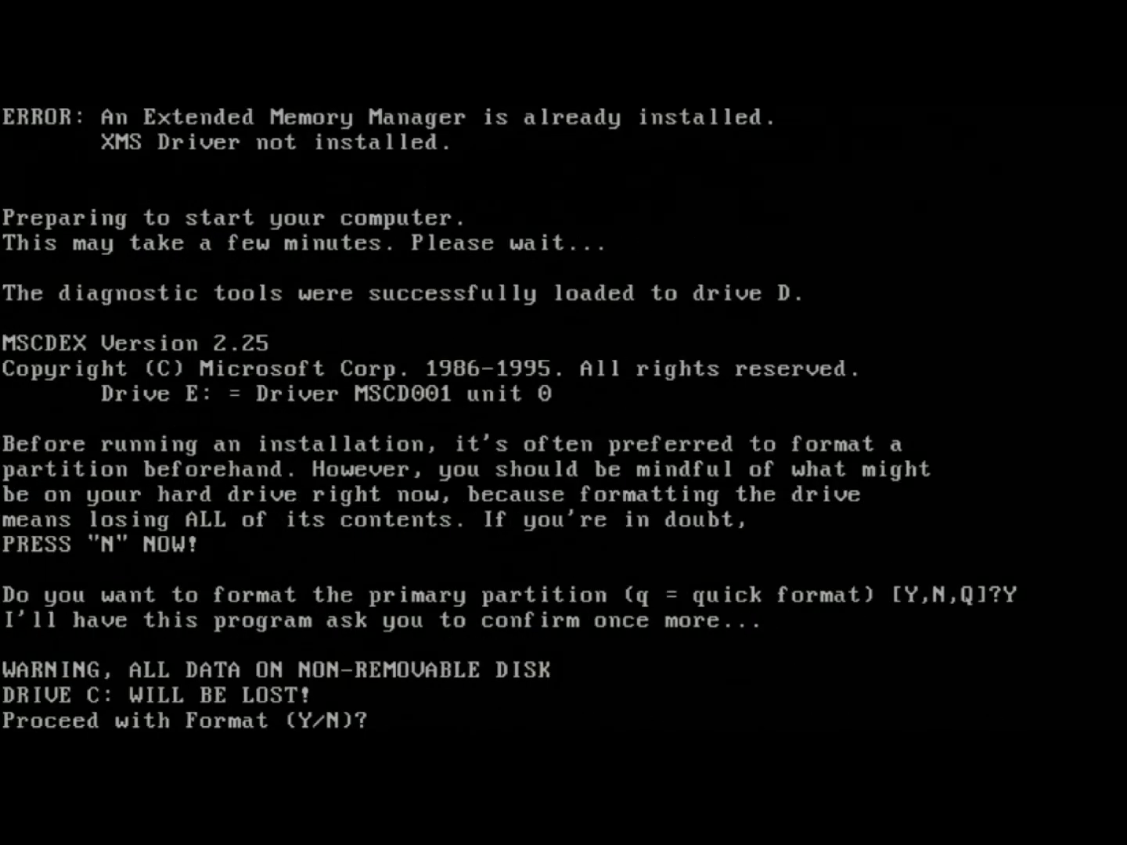
text(y)
key(Return)
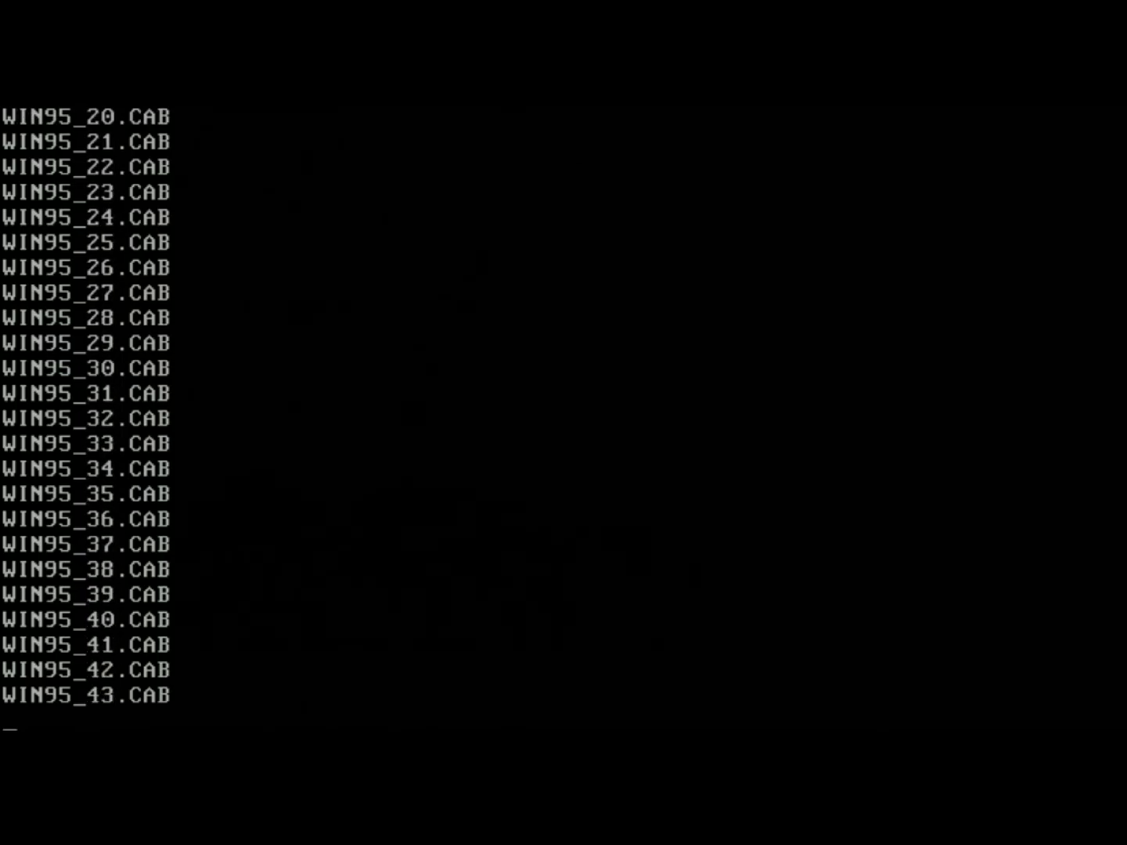
key(y)
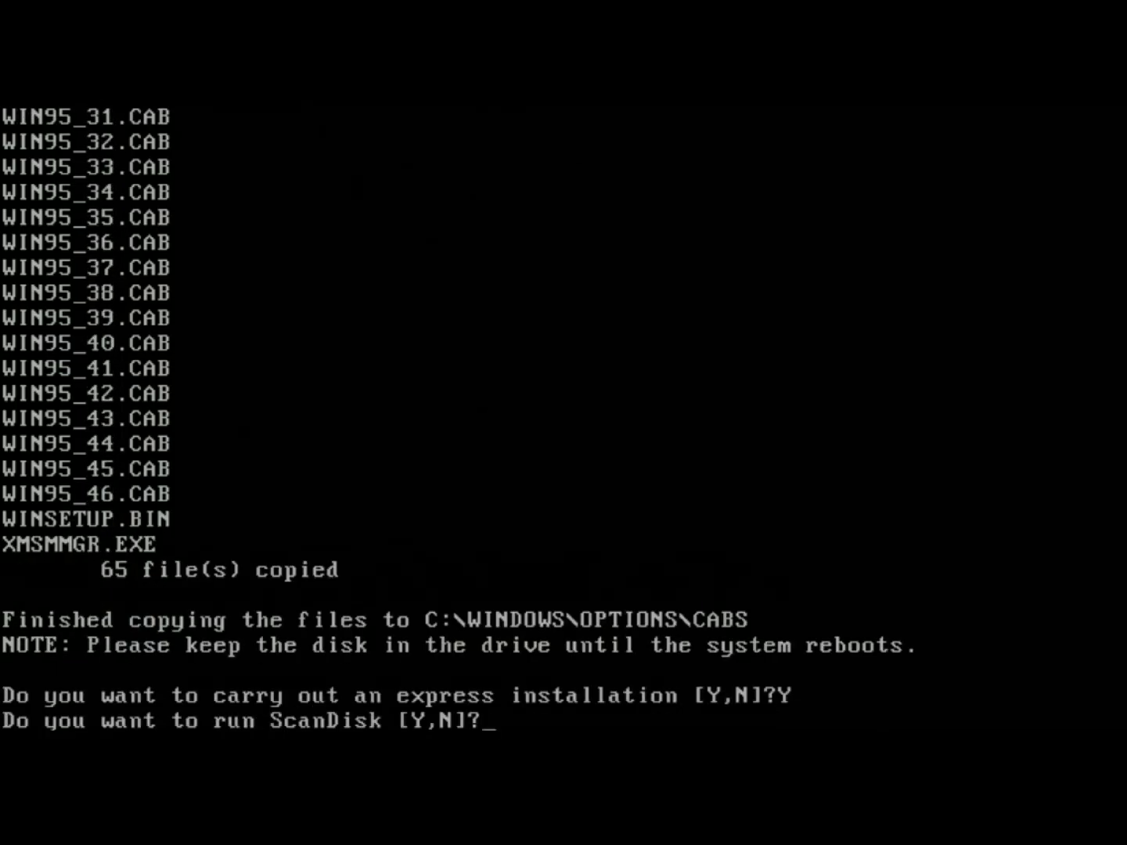
key(n)
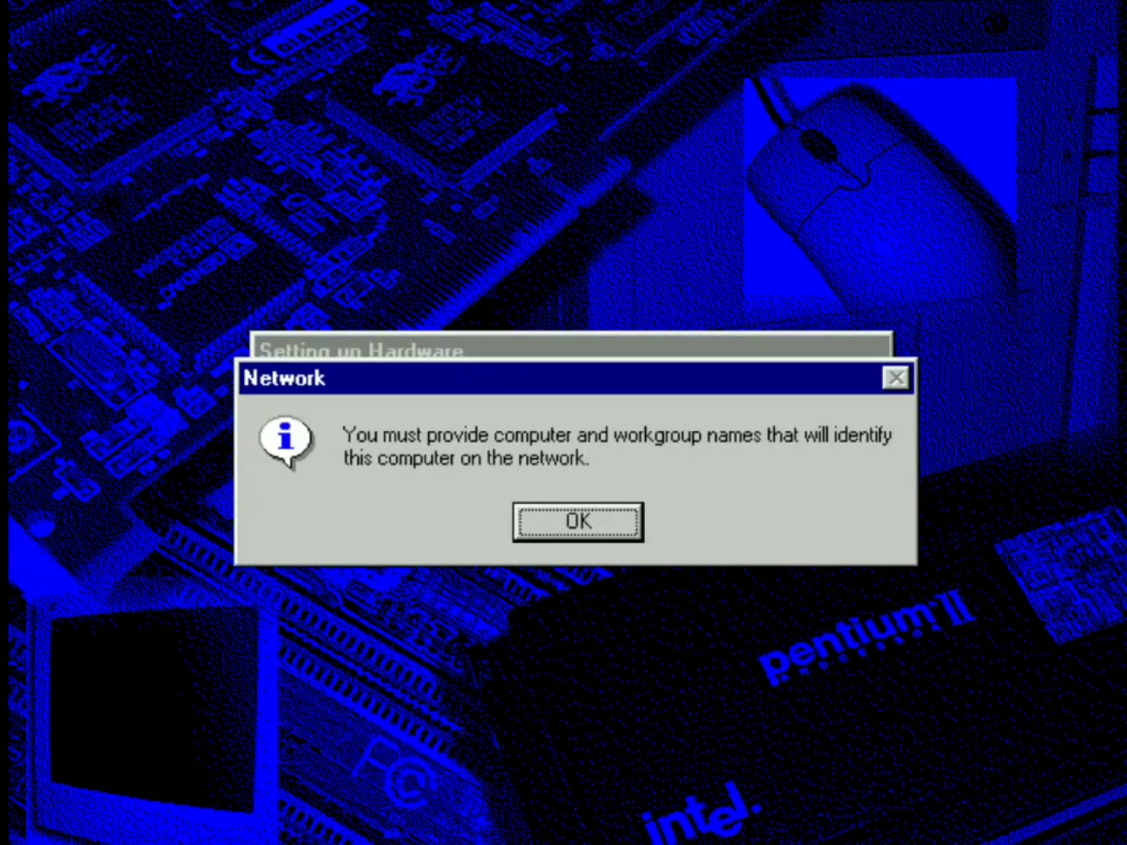
- Name the computer celerot in the workgroup 'workgroup'
key(Return)
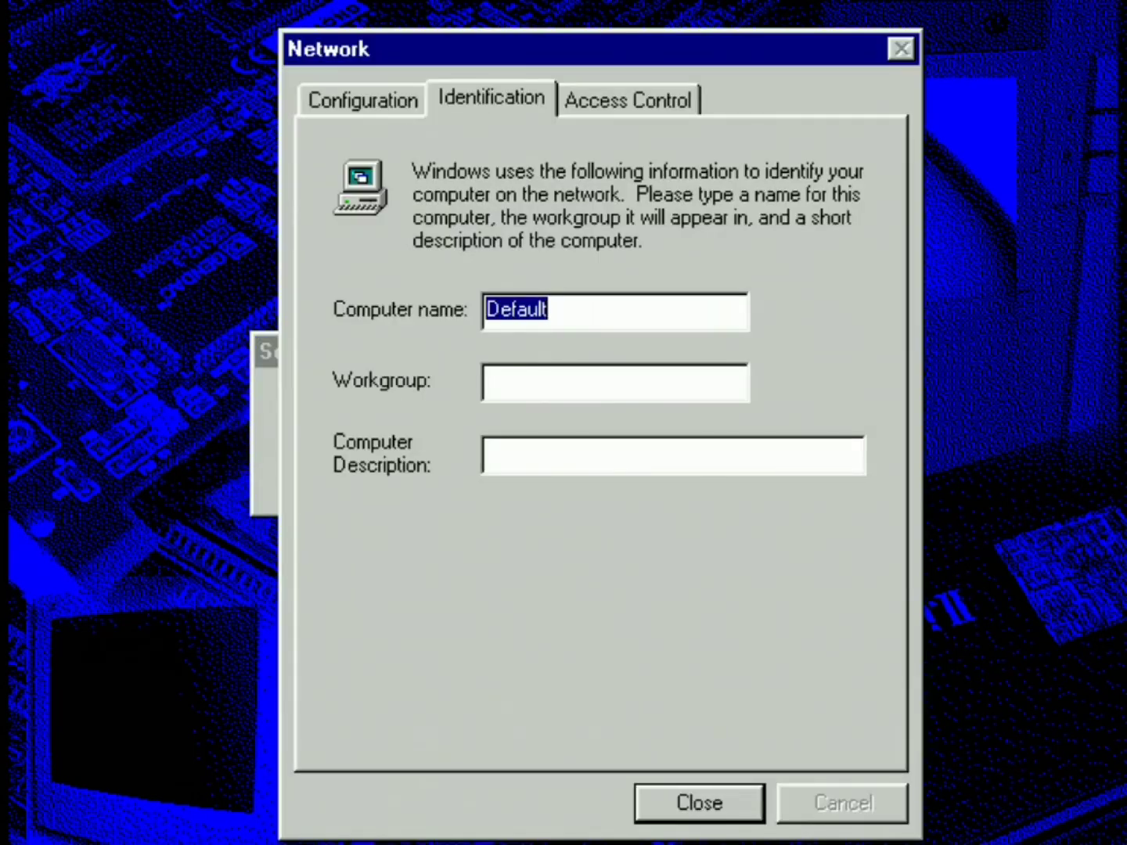
text(celerot)
key(Tab)
text(workgroup)
key(Tab)
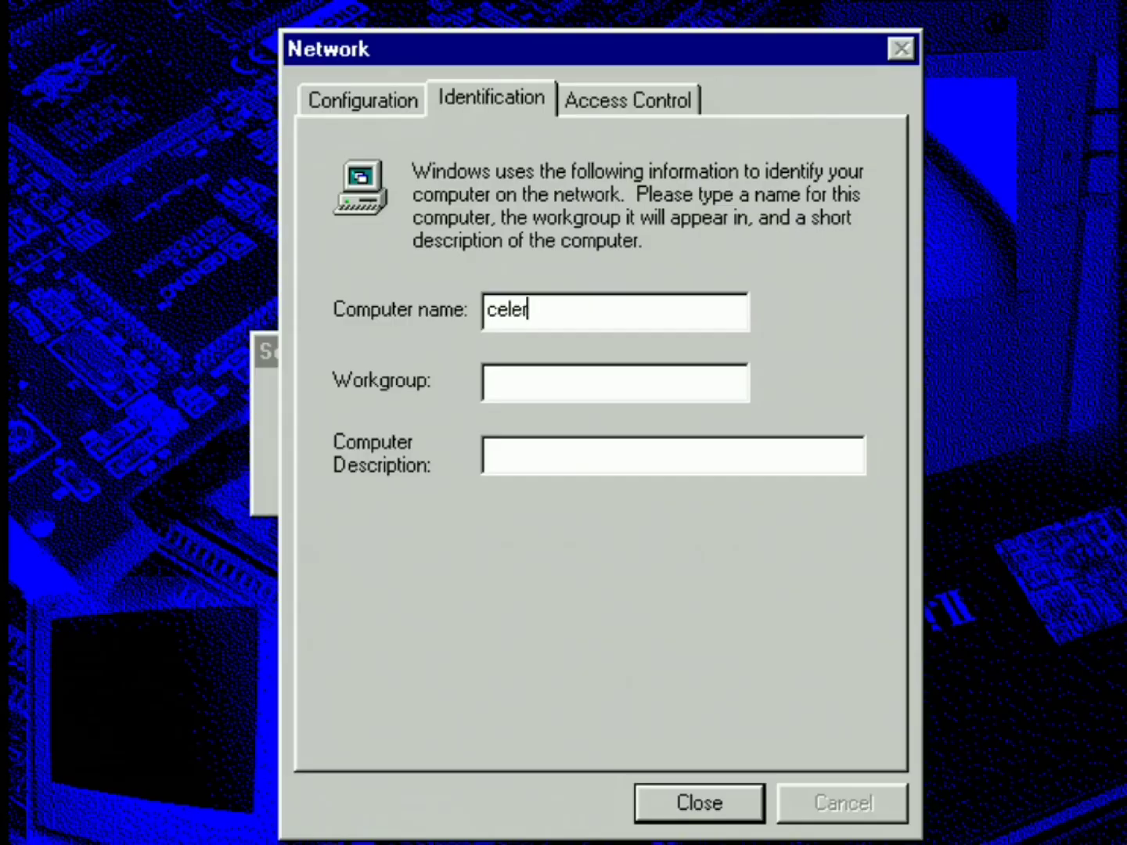
text(ot)
key(Tab)
text(workgroup)
key(Tab)
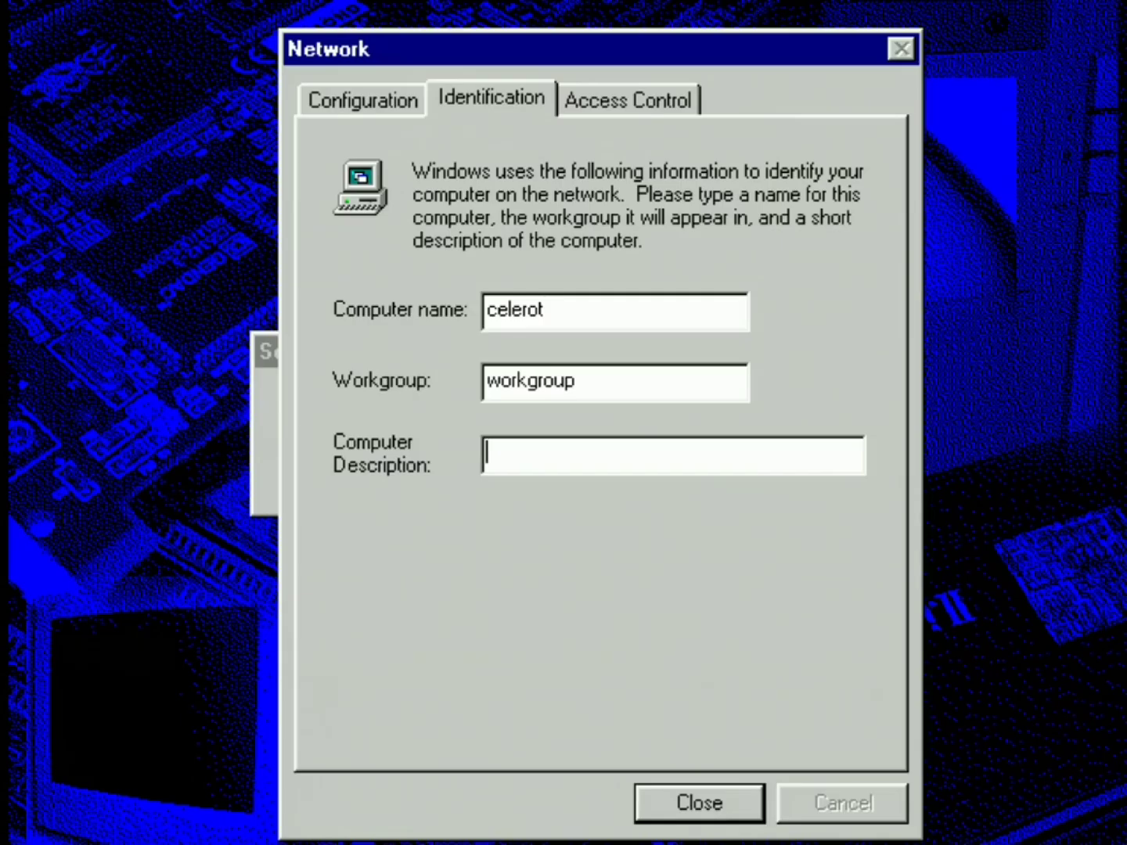
- Set Client for Microsoft Networks' NT logon domain to RAIN and continue setup
key(ctrl+shift+Tab)
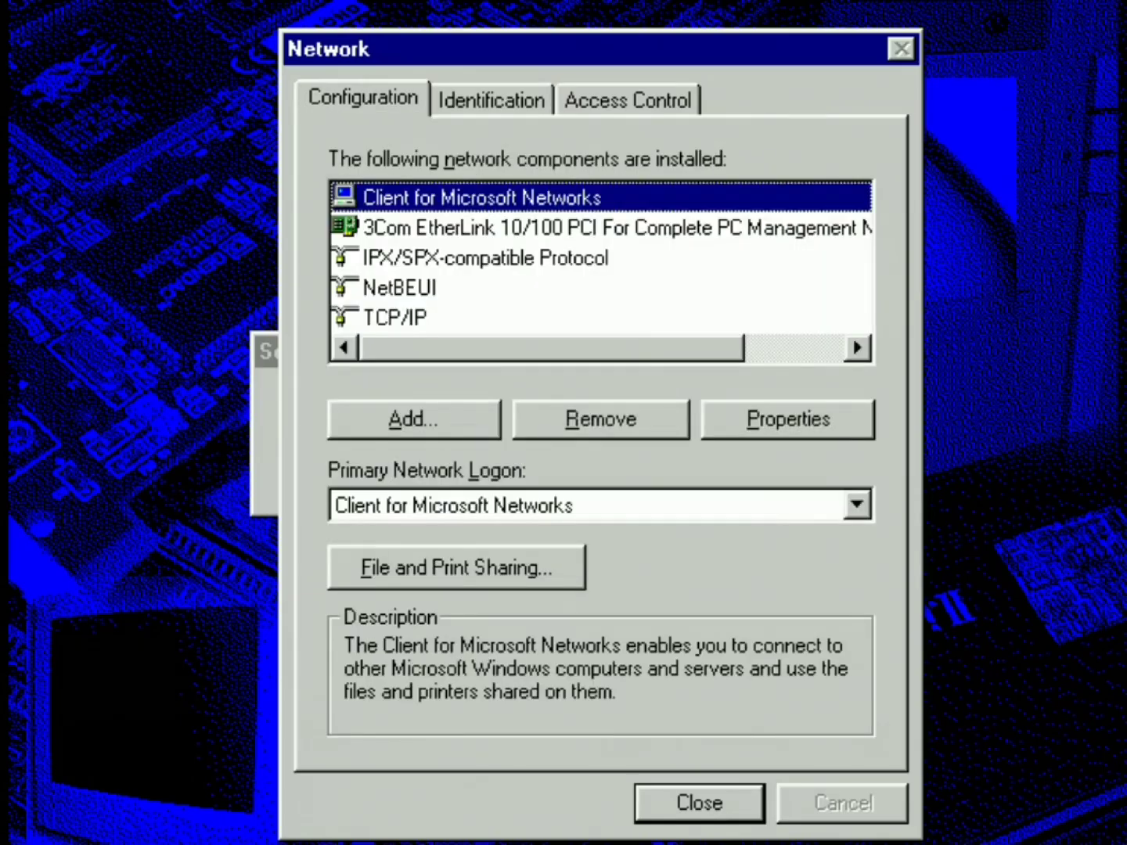
key(alt+p)
key(Tab)
text(RAIN)
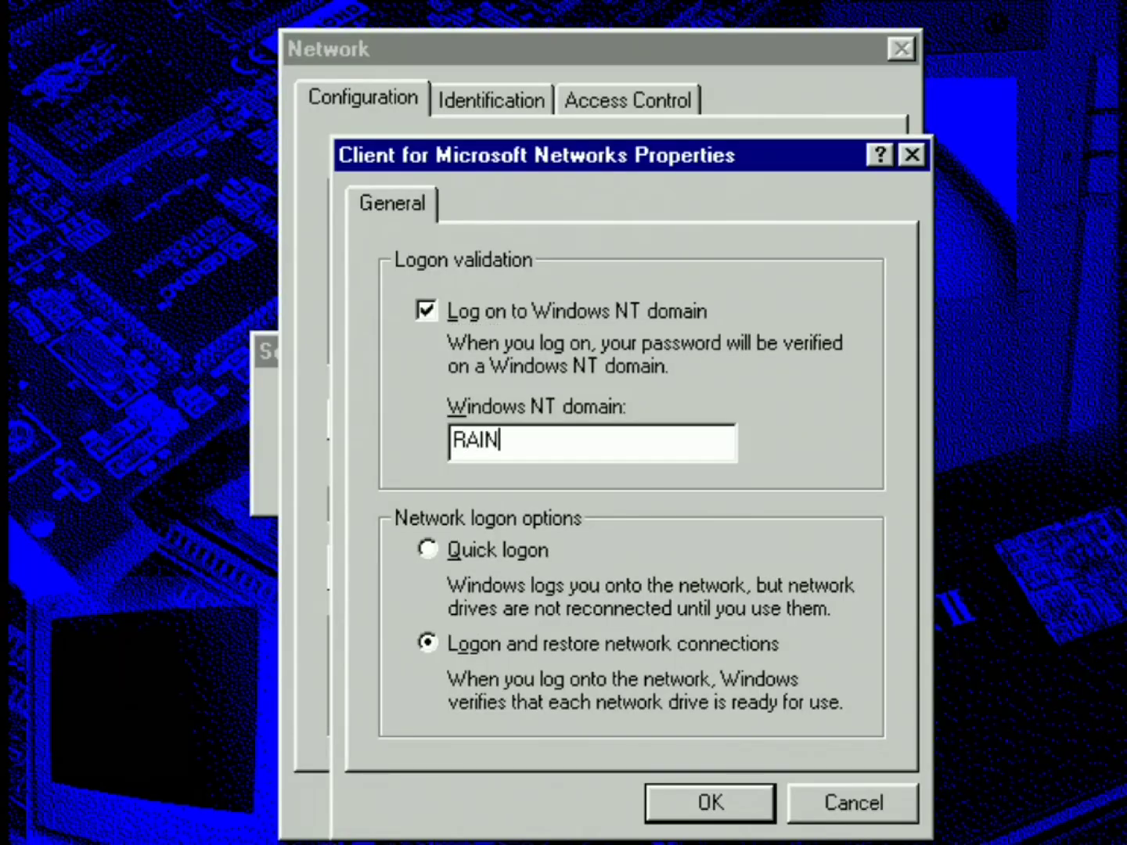
key(Return)
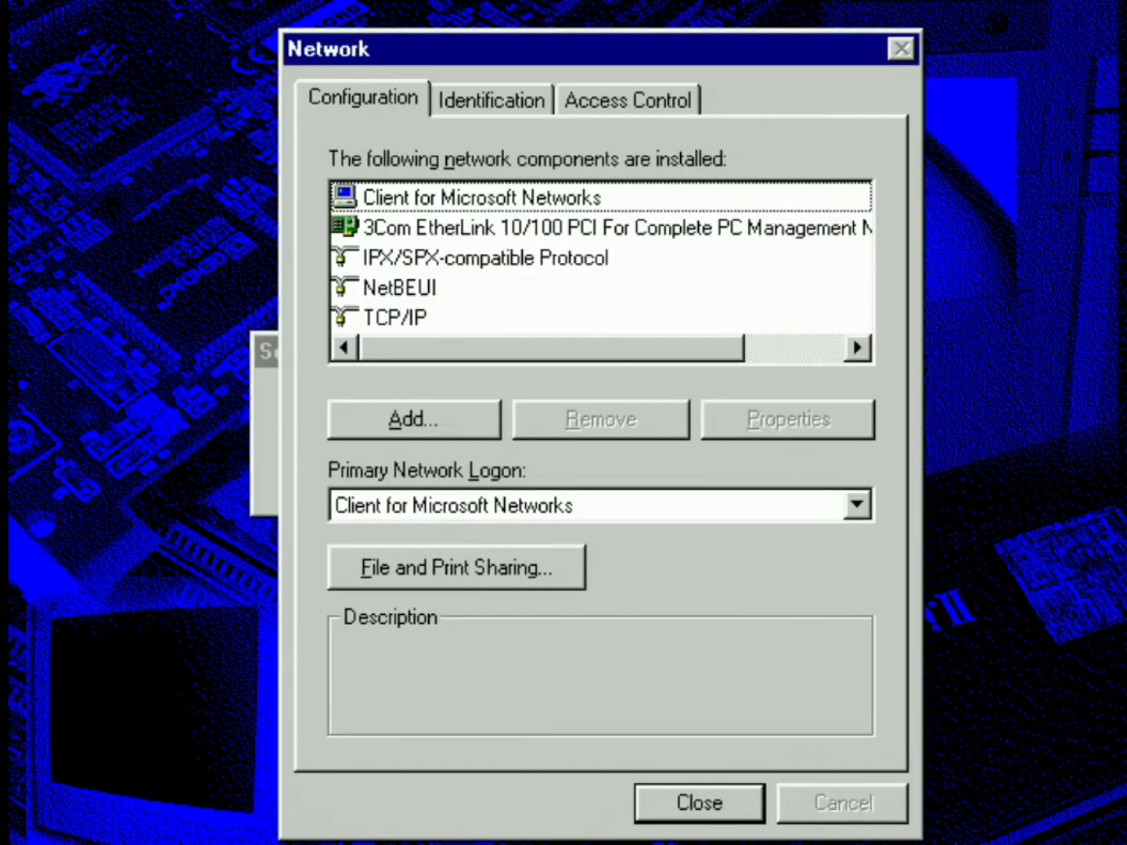
key(Return)
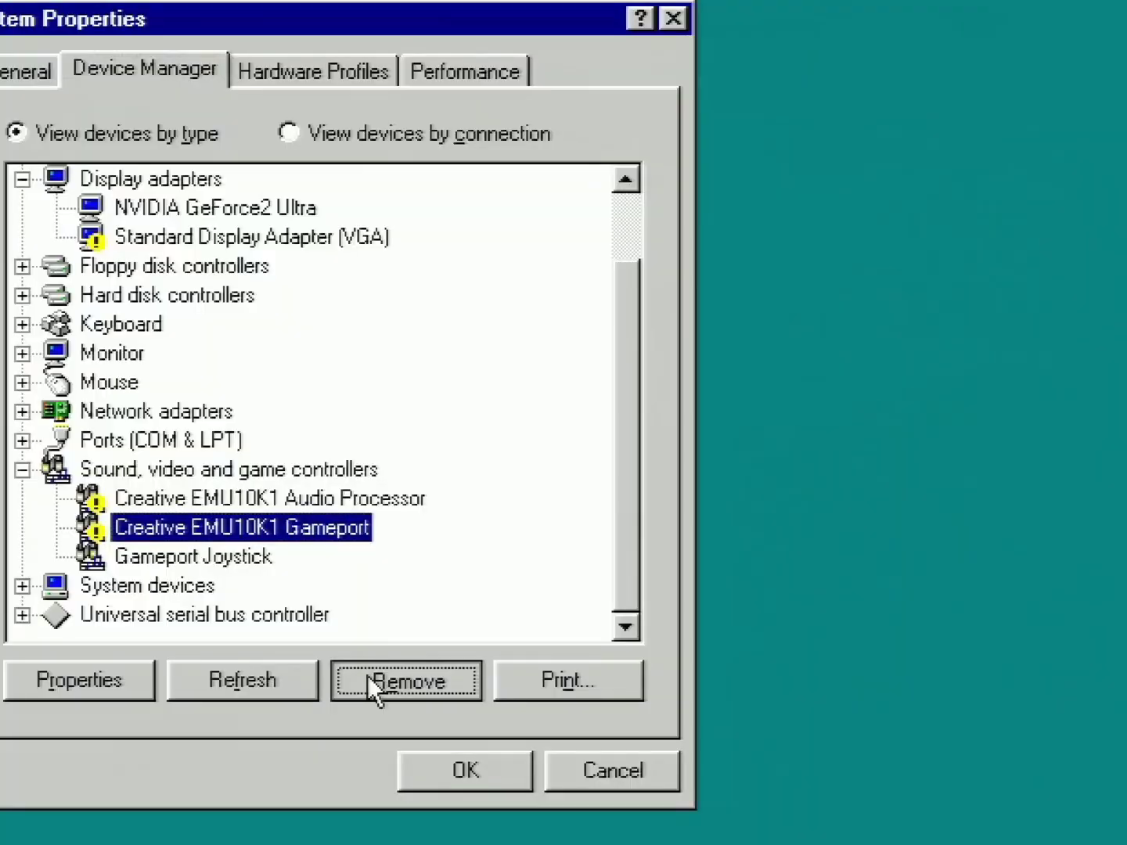
- Remove the EMU10K1 Gameport and Audio Processor, then rescan for hardware
click(367, 675)
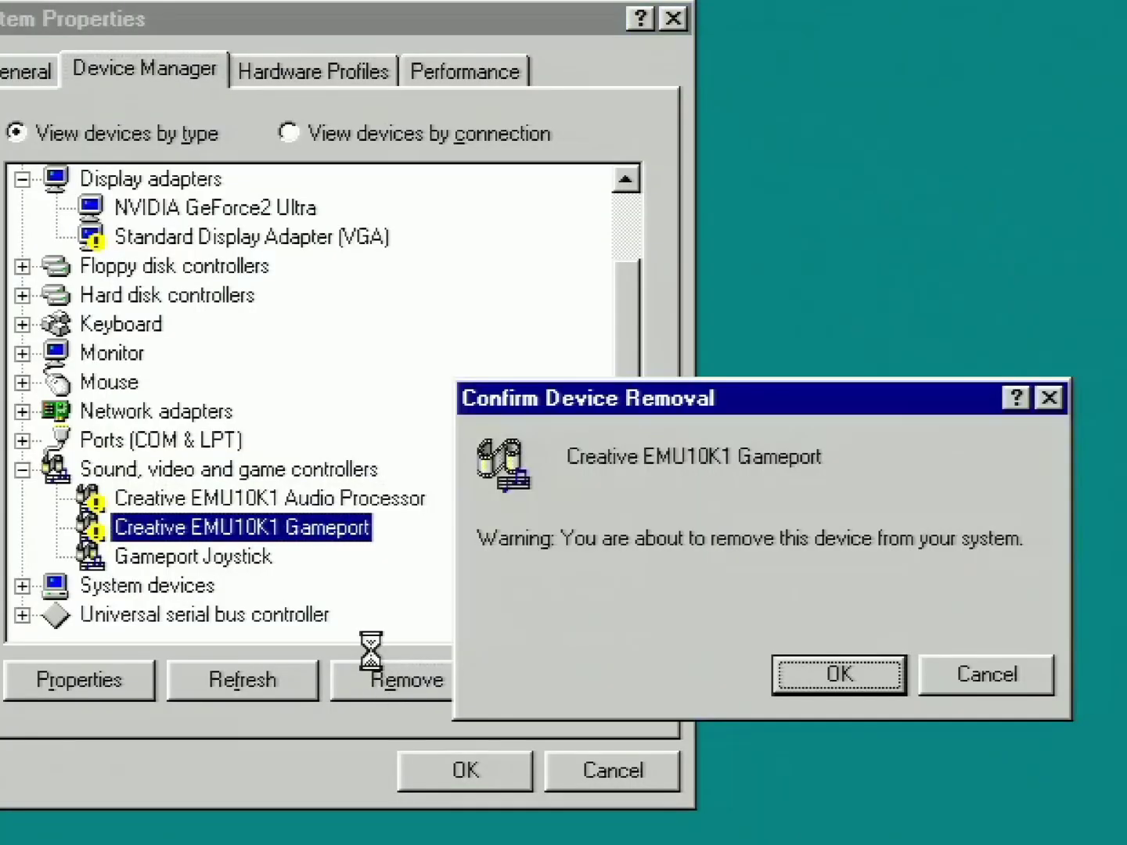
key(Return)
click(349, 587)
click(369, 678)
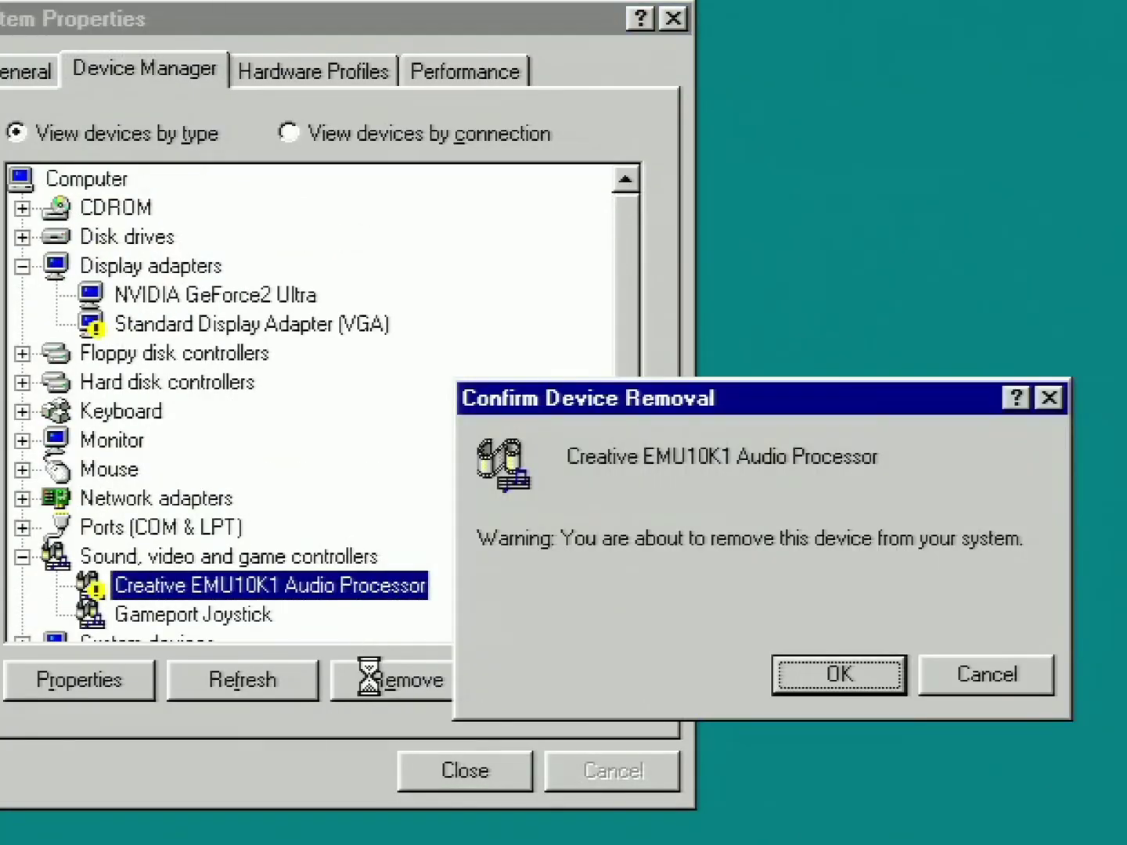
key(Return)
click(279, 673)
- Remove both re-detected EMU10K1 devices again, rescan, then open the Updates and programs help topic
click(367, 675)
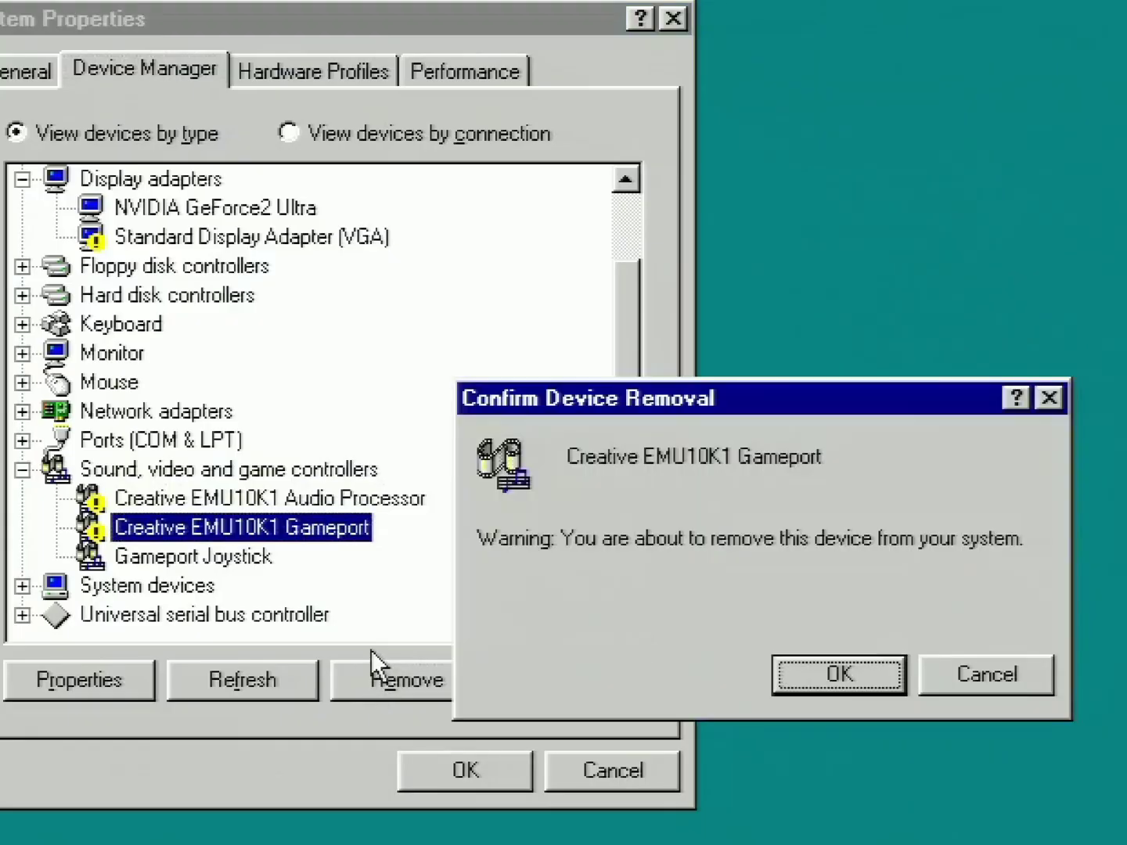
key(Return)
click(342, 587)
click(370, 676)
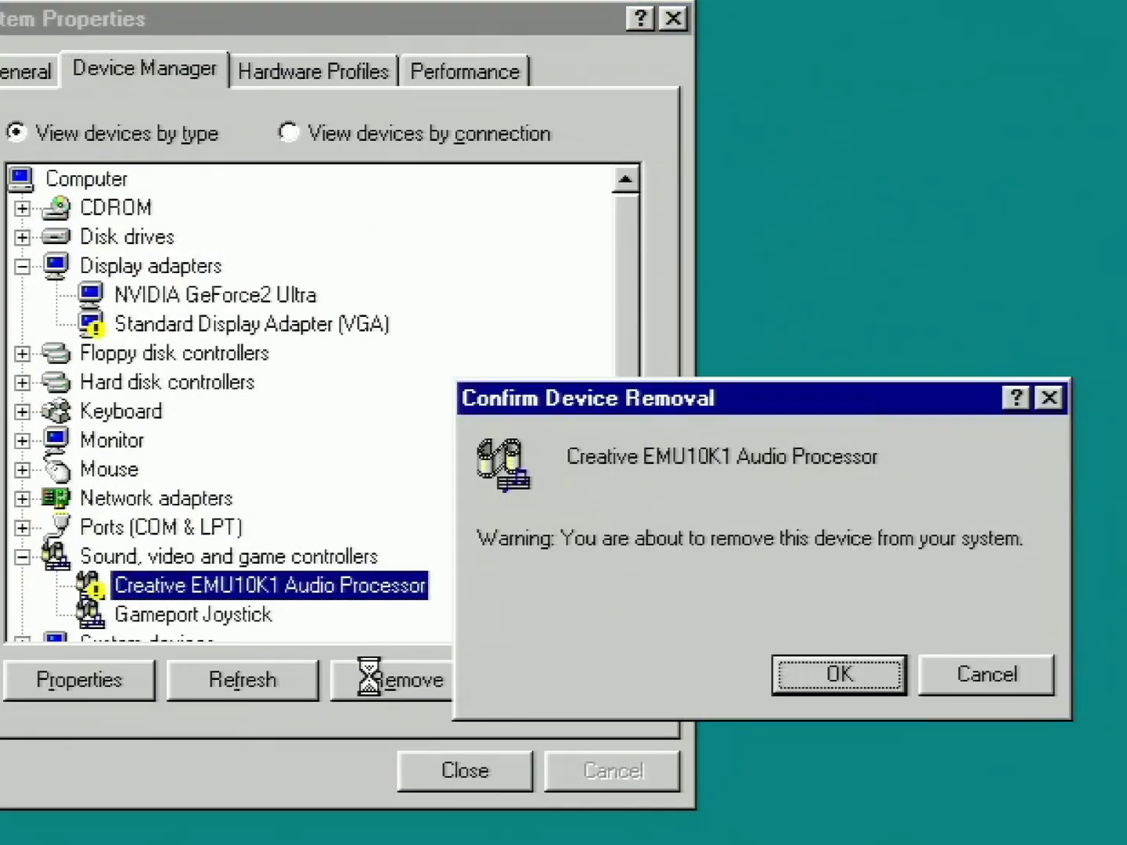
key(Return)
click(279, 672)
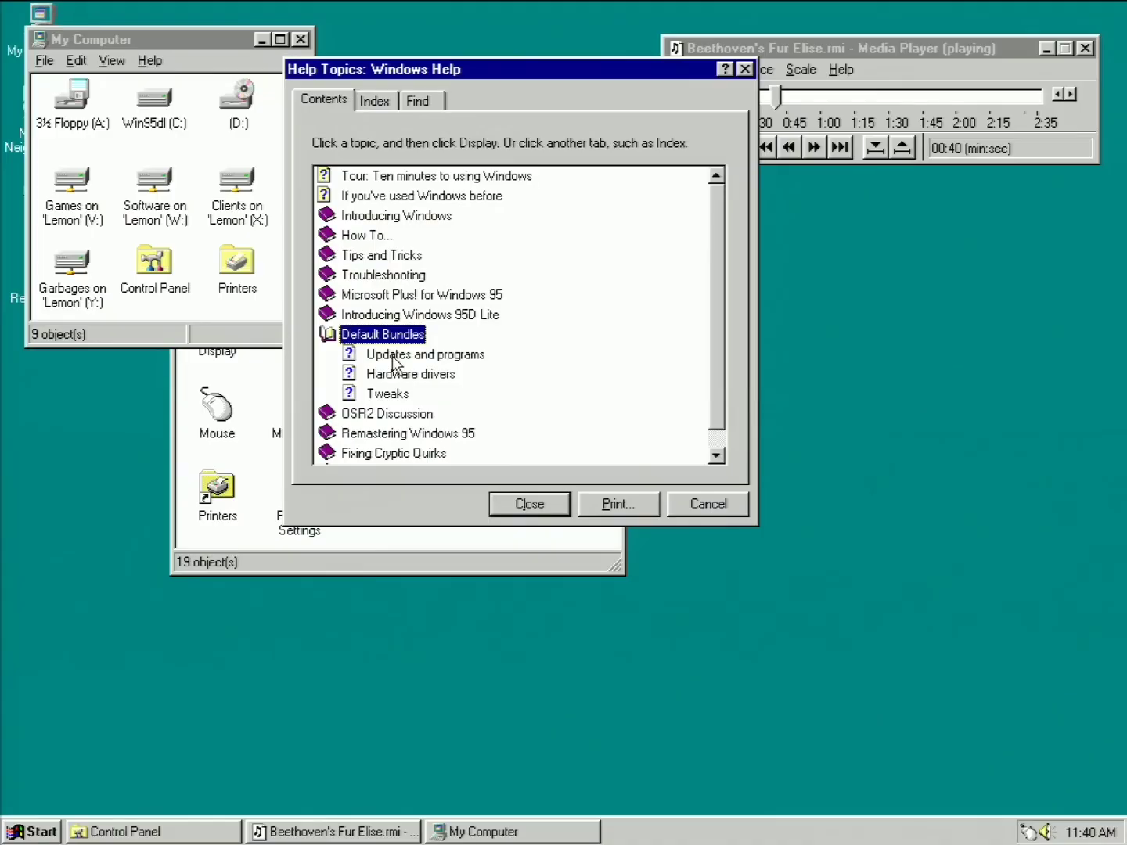
double_click(375, 355)
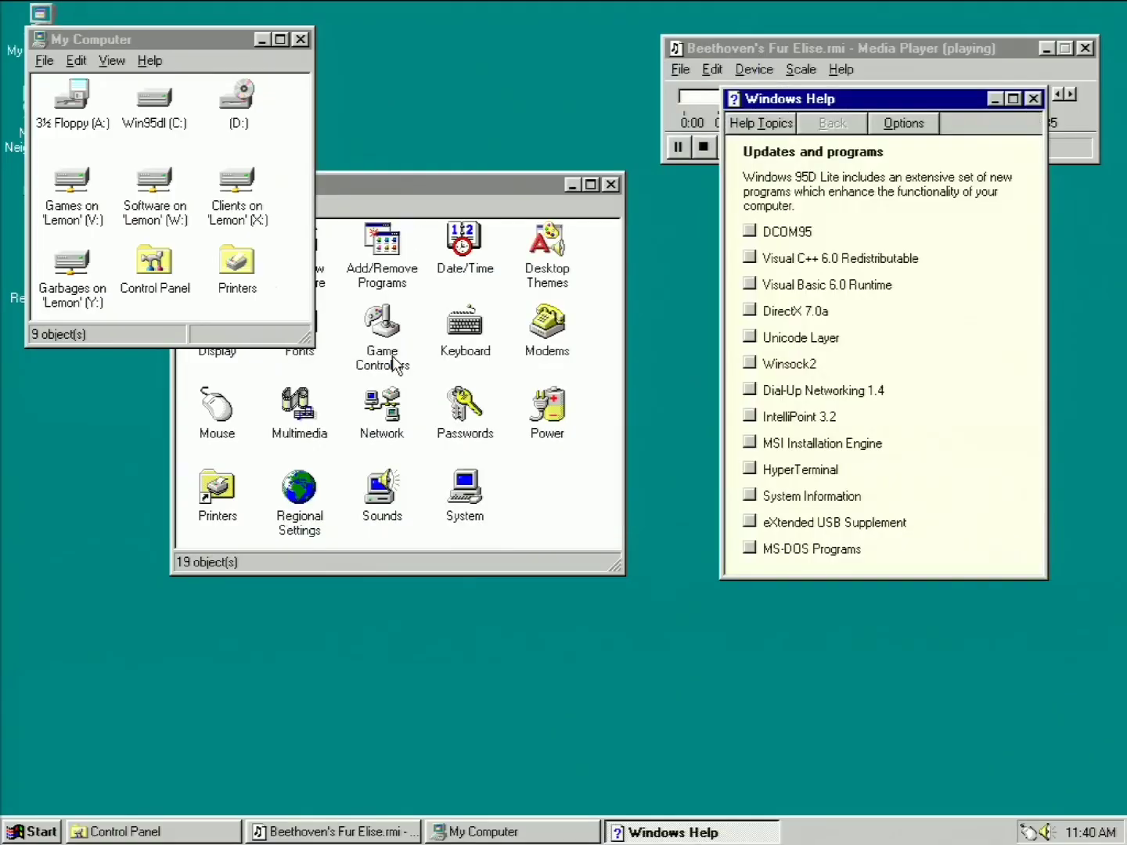
- Show the DCOM95, Visual C++ 6.0, VB6 Runtime and DirectX 7.0a descriptions
click(751, 236)
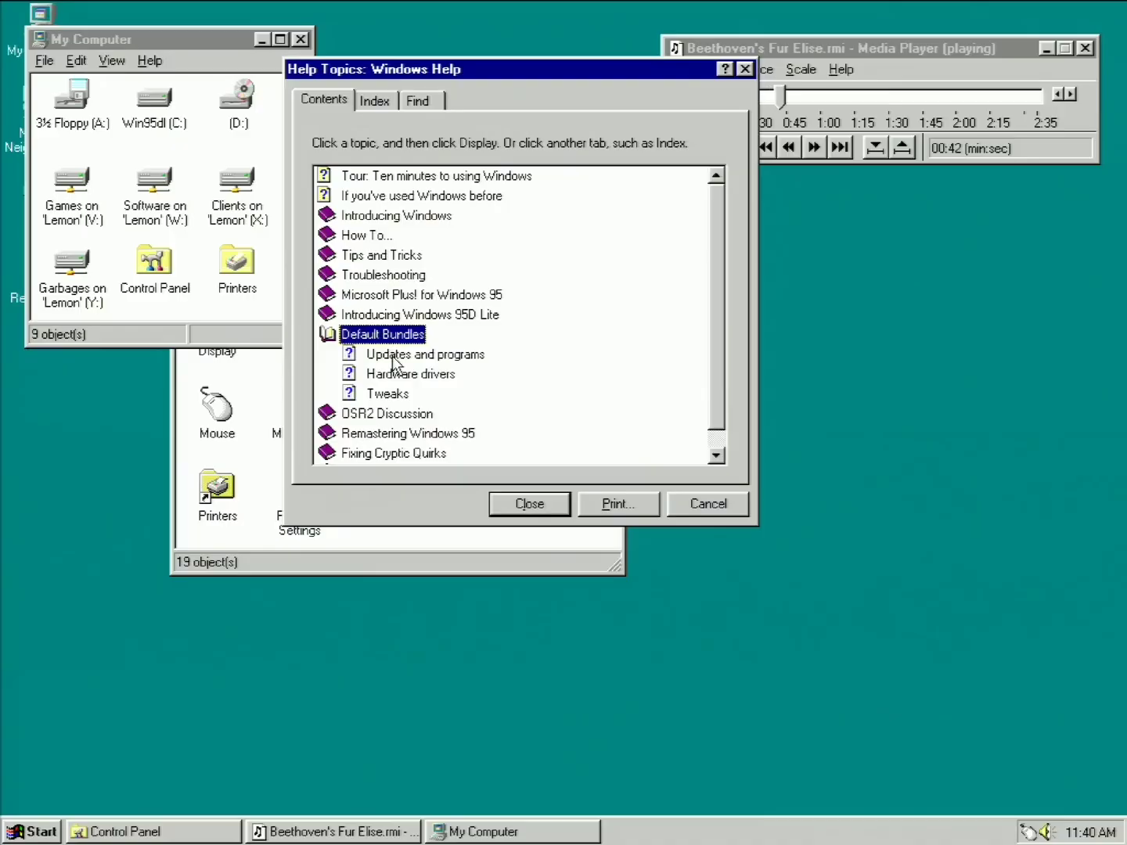
double_click(396, 362)
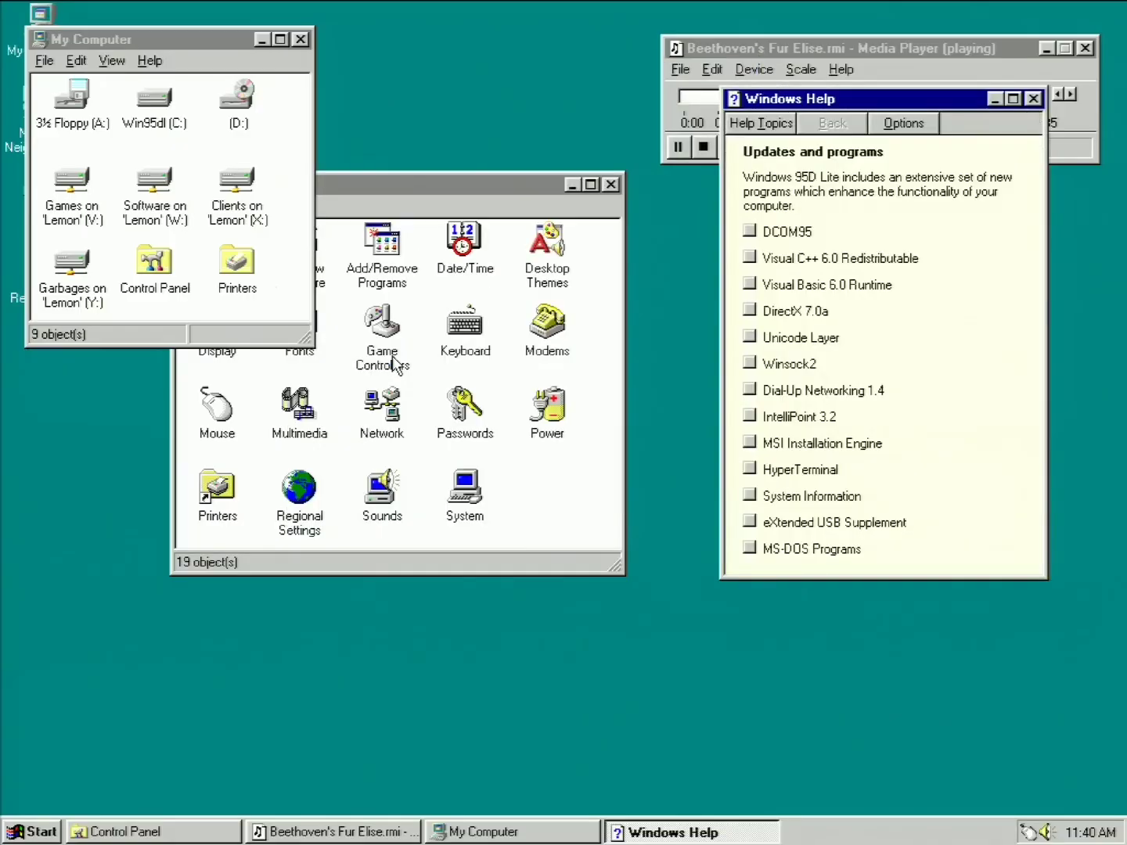
click(750, 231)
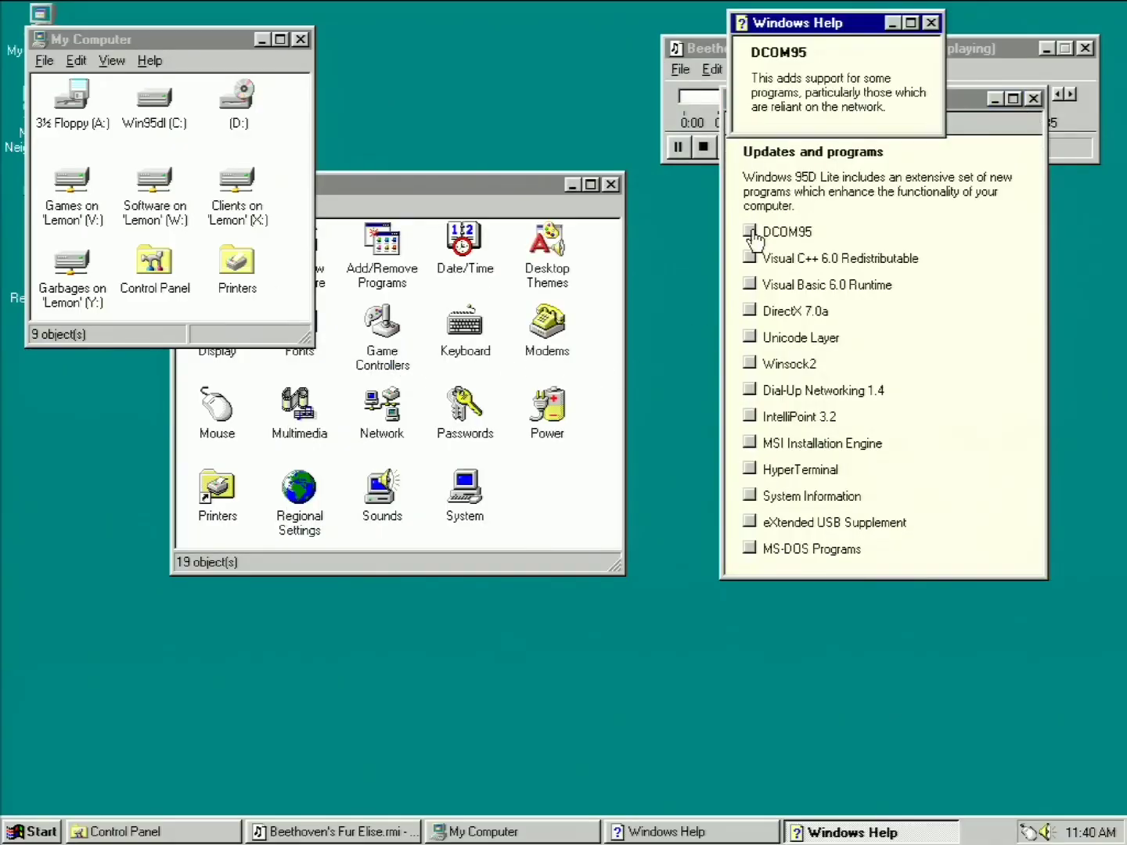
click(751, 258)
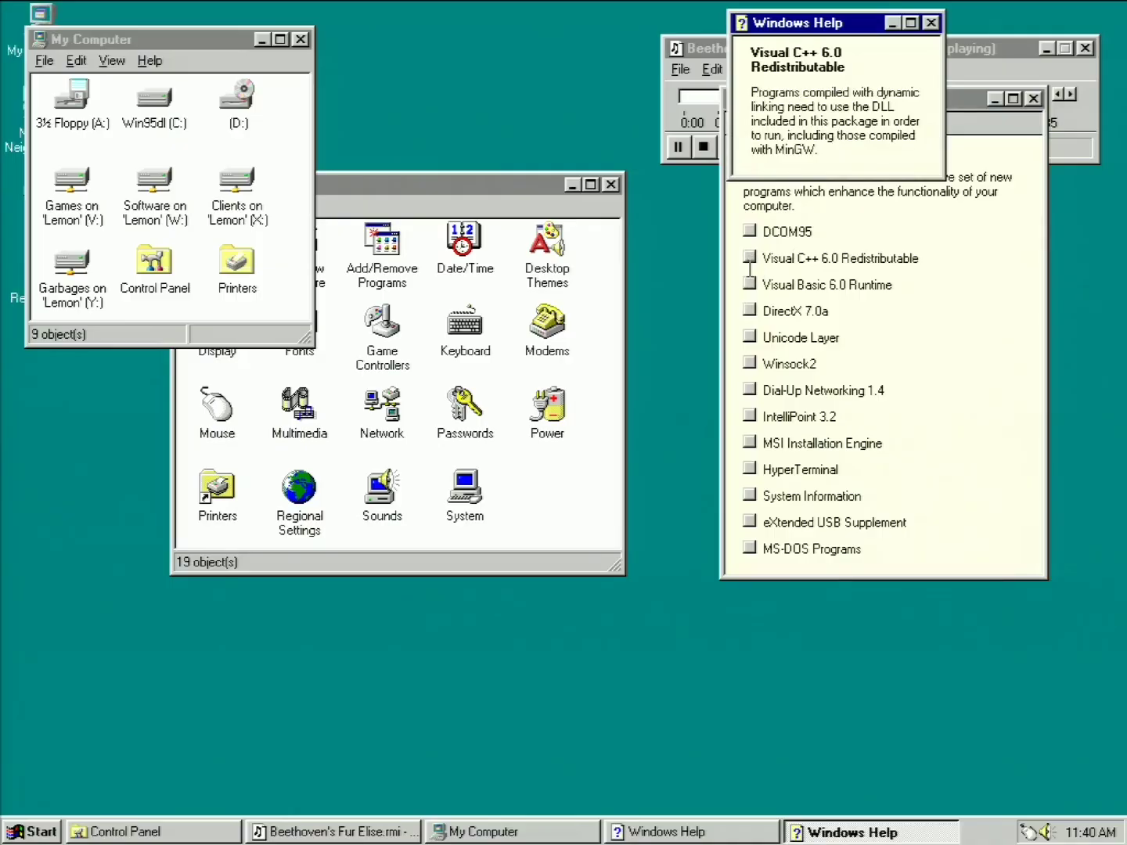
click(750, 285)
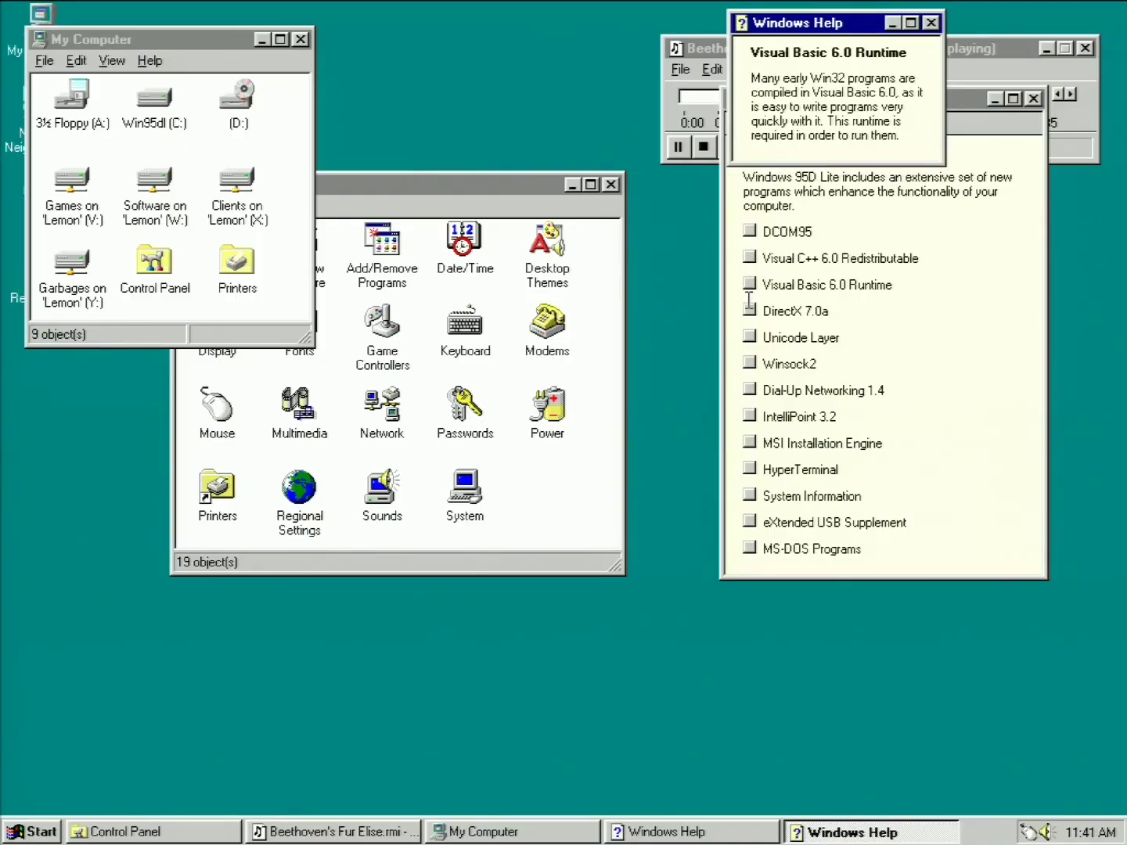
click(750, 310)
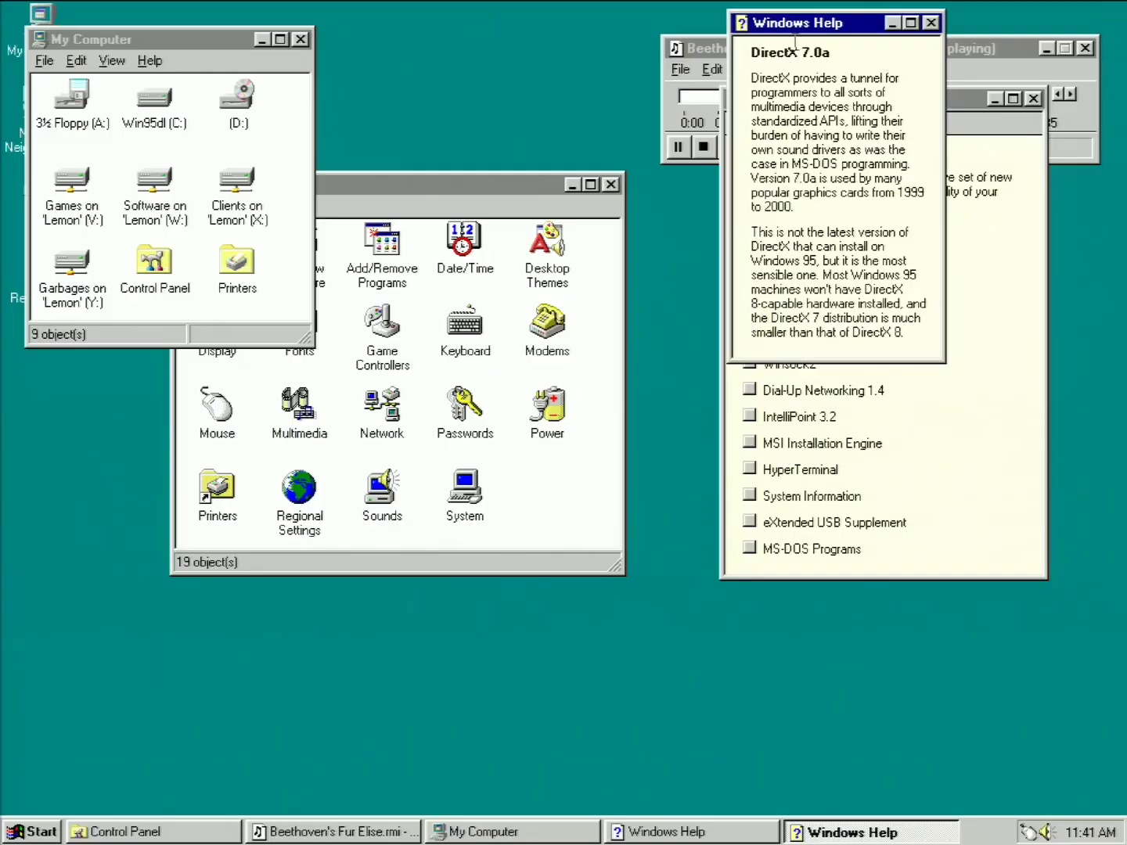
- Show the Unicode Layer, Winsock2 and Dial-Up Networking 1.4 descriptions
drag(793, 25, 561, 39)
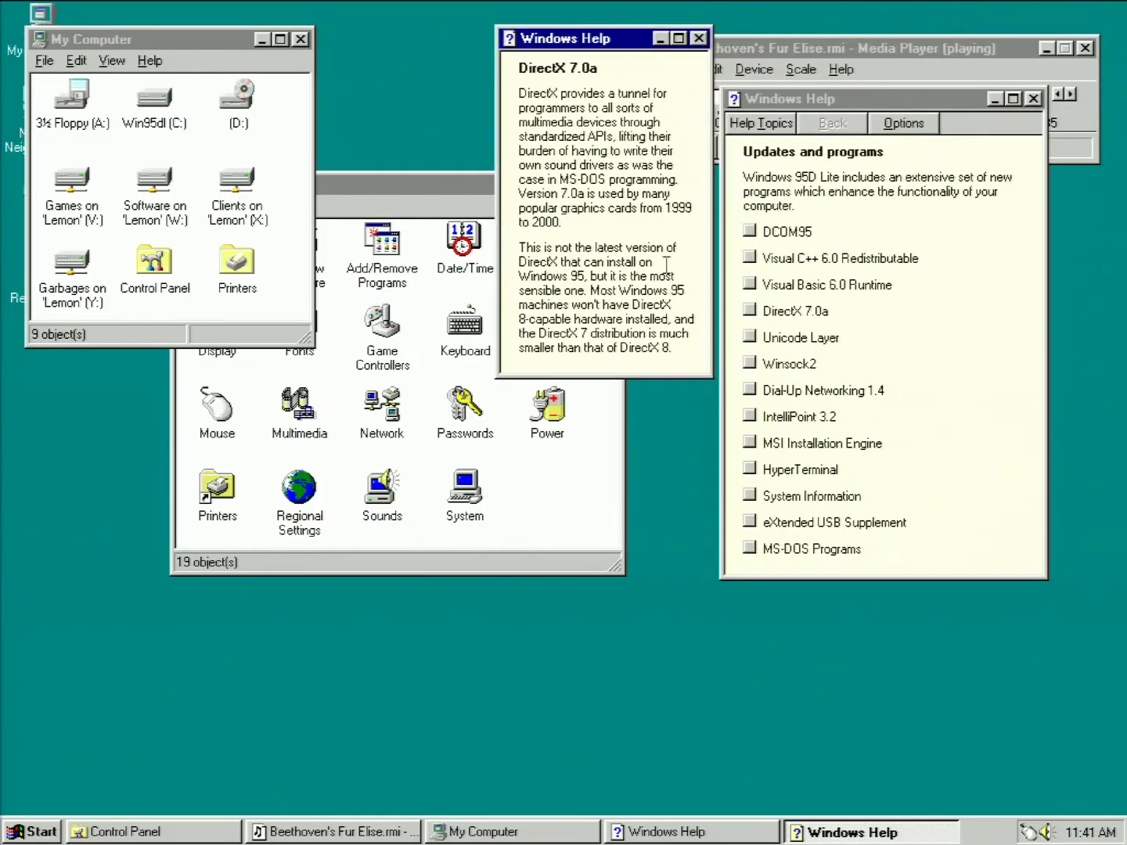
click(751, 334)
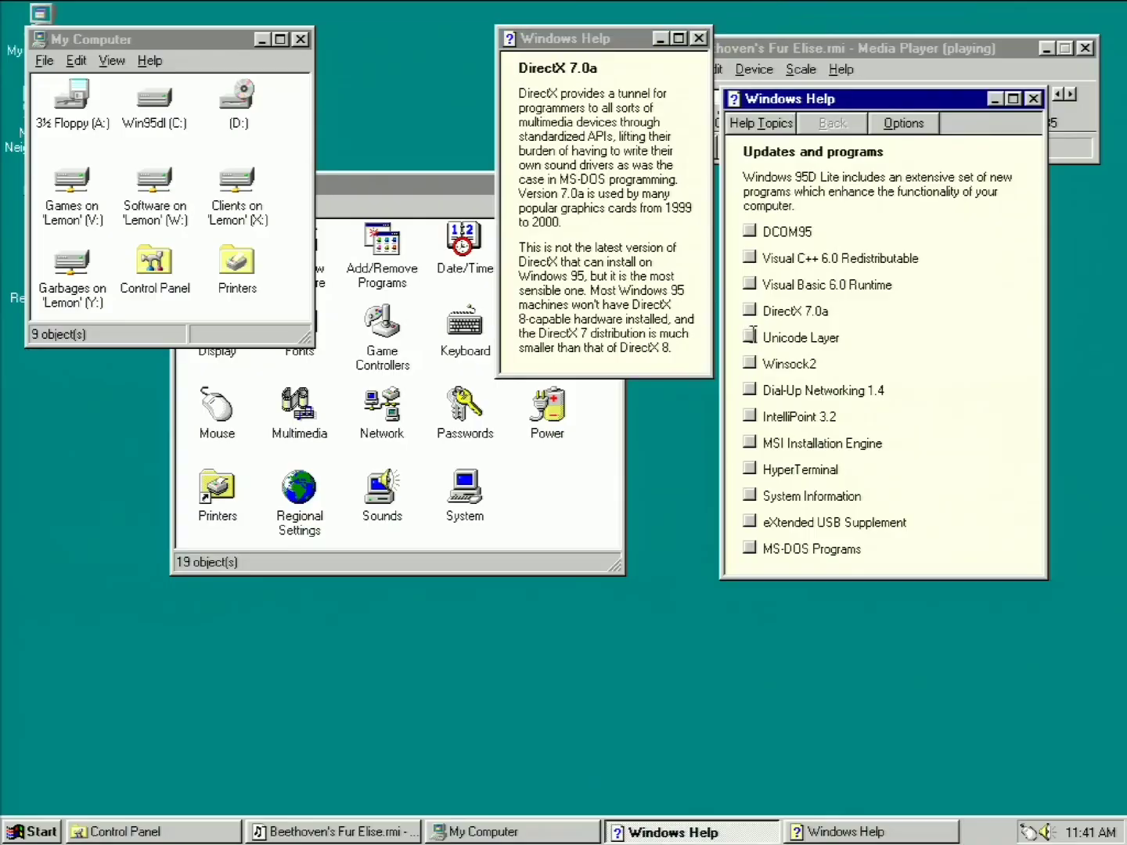
click(751, 336)
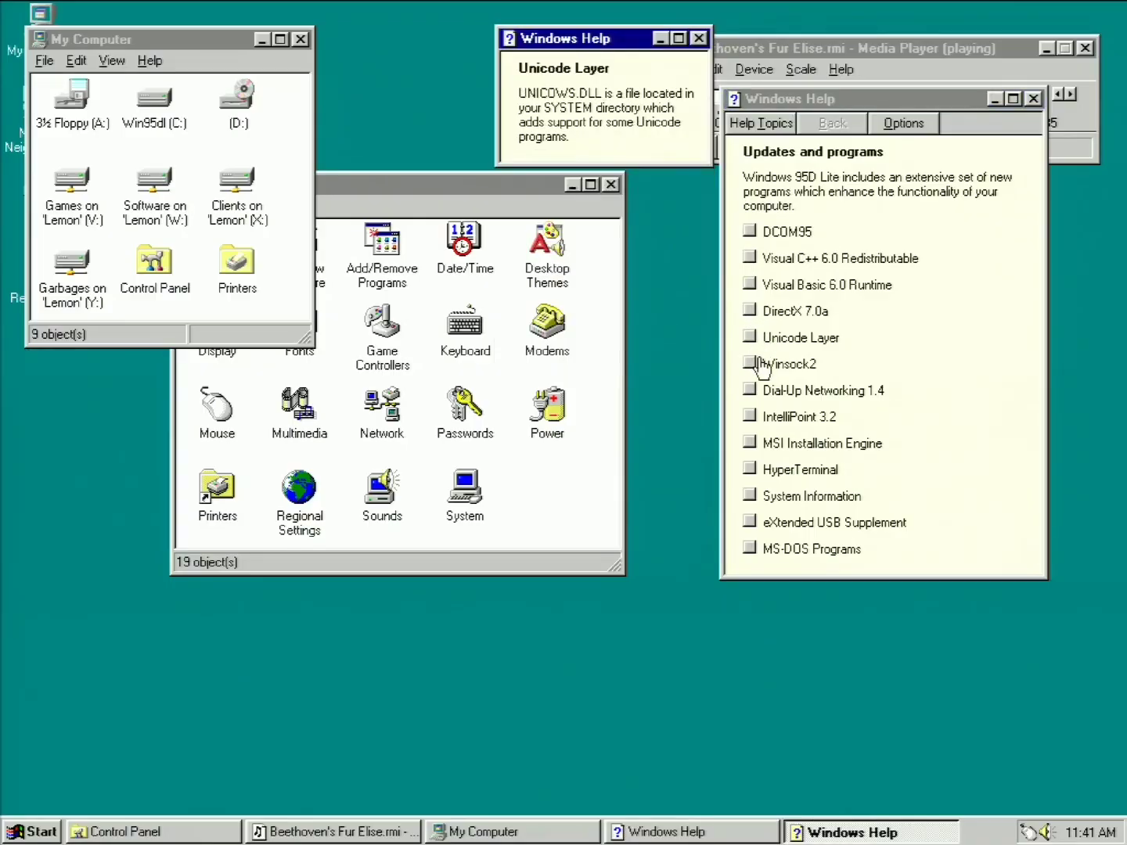
click(752, 362)
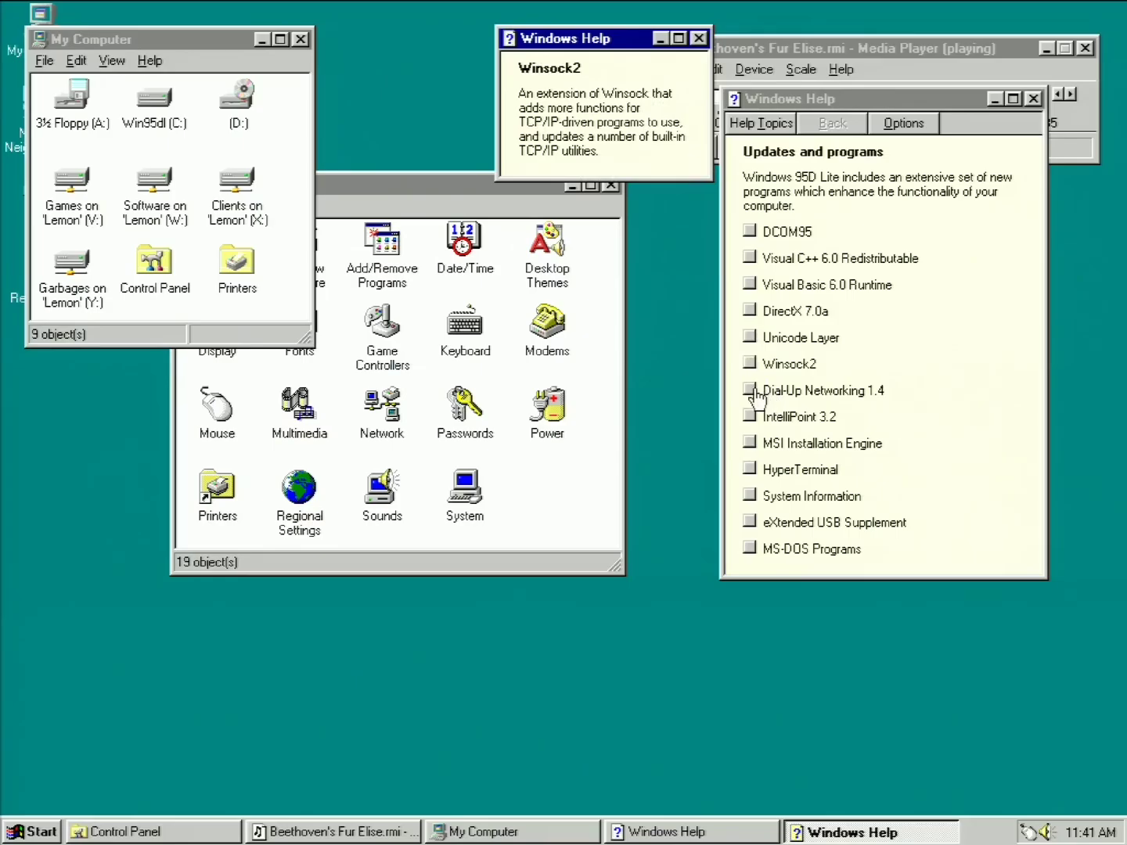
click(751, 390)
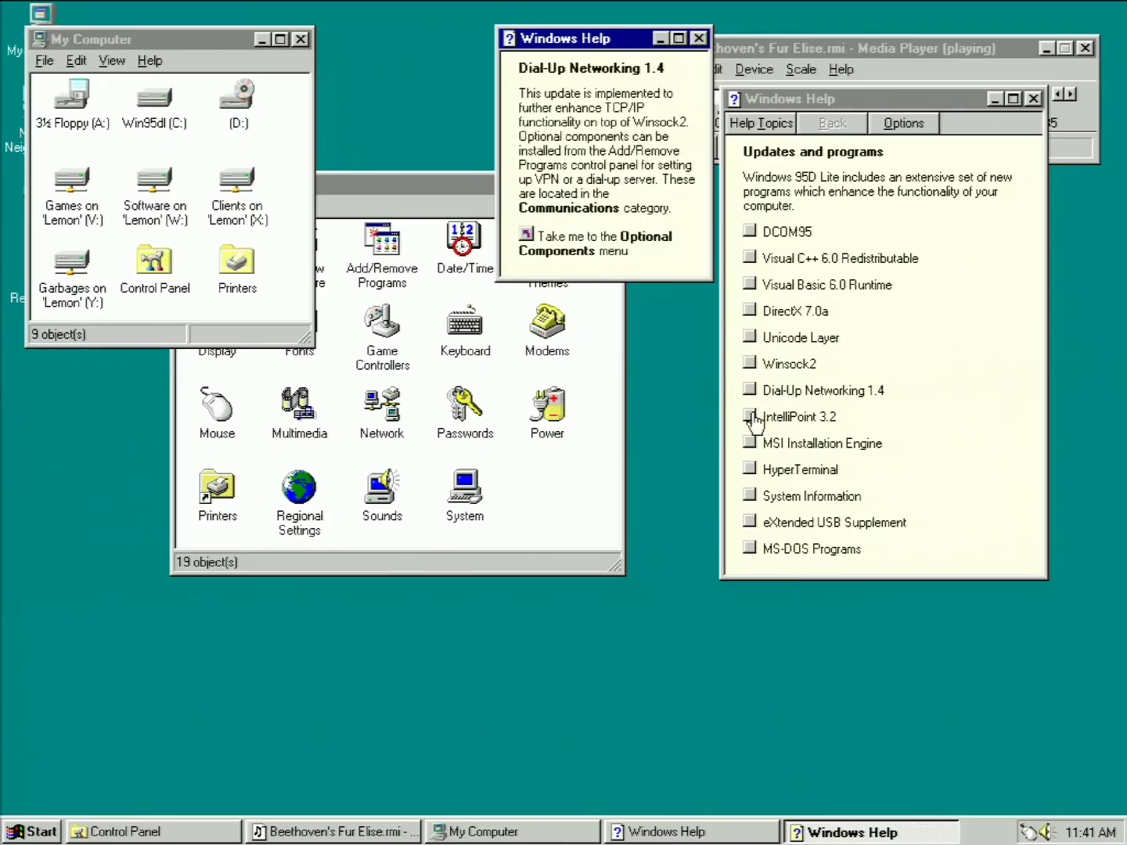
- Launch dxdiag and view the GeForce2 Ultra display details
text(dx)
text(dia)
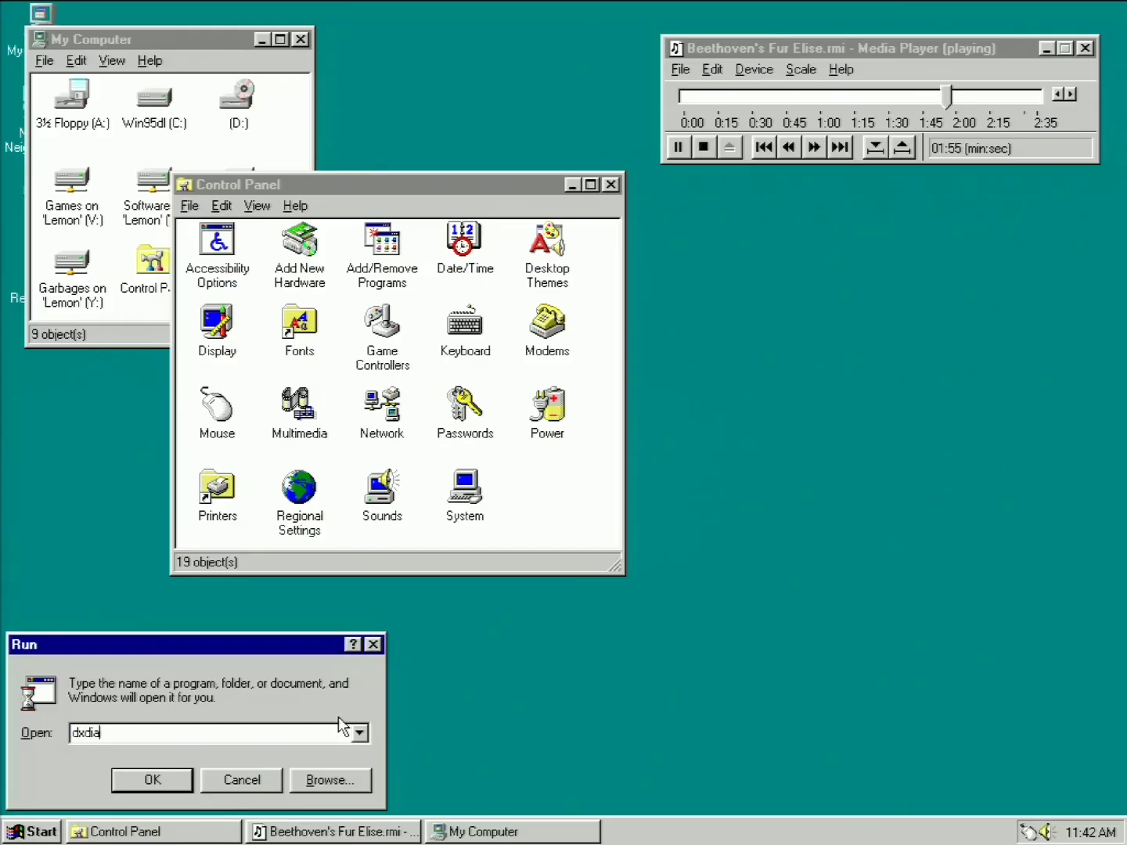
text(g)
key(Return)
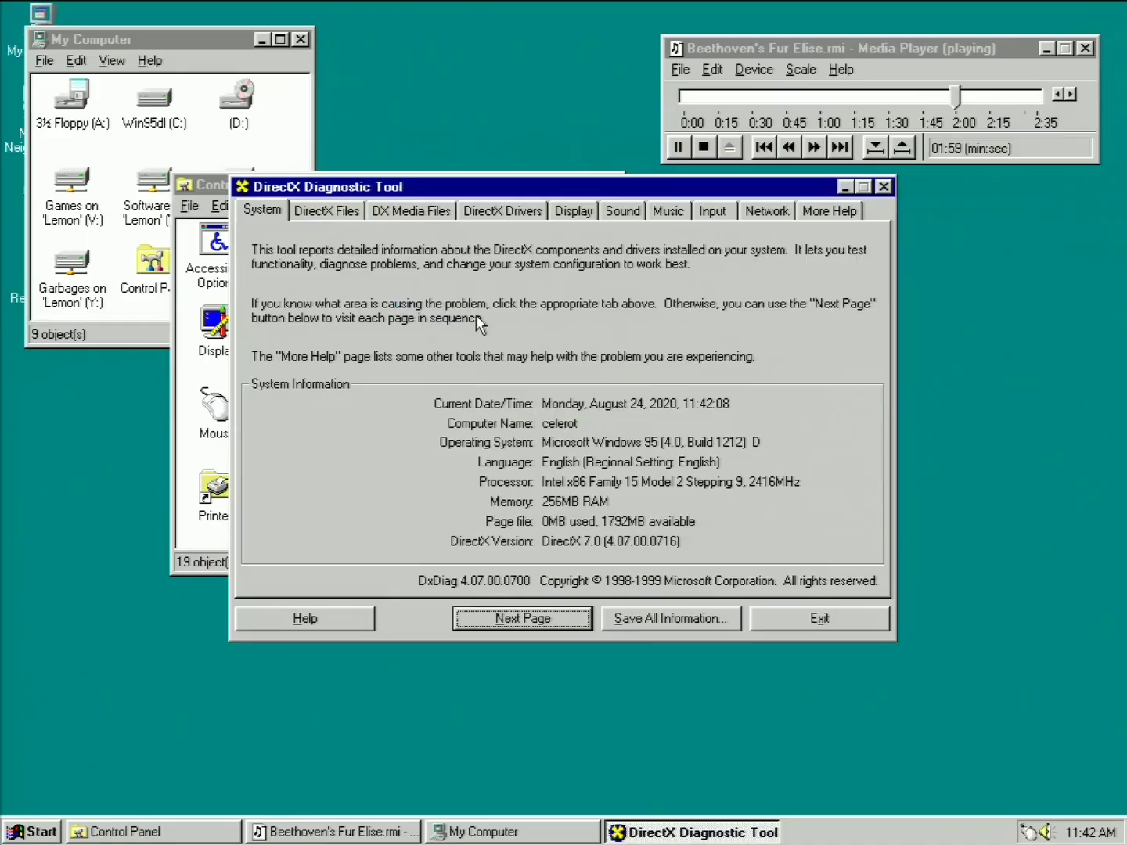
click(559, 210)
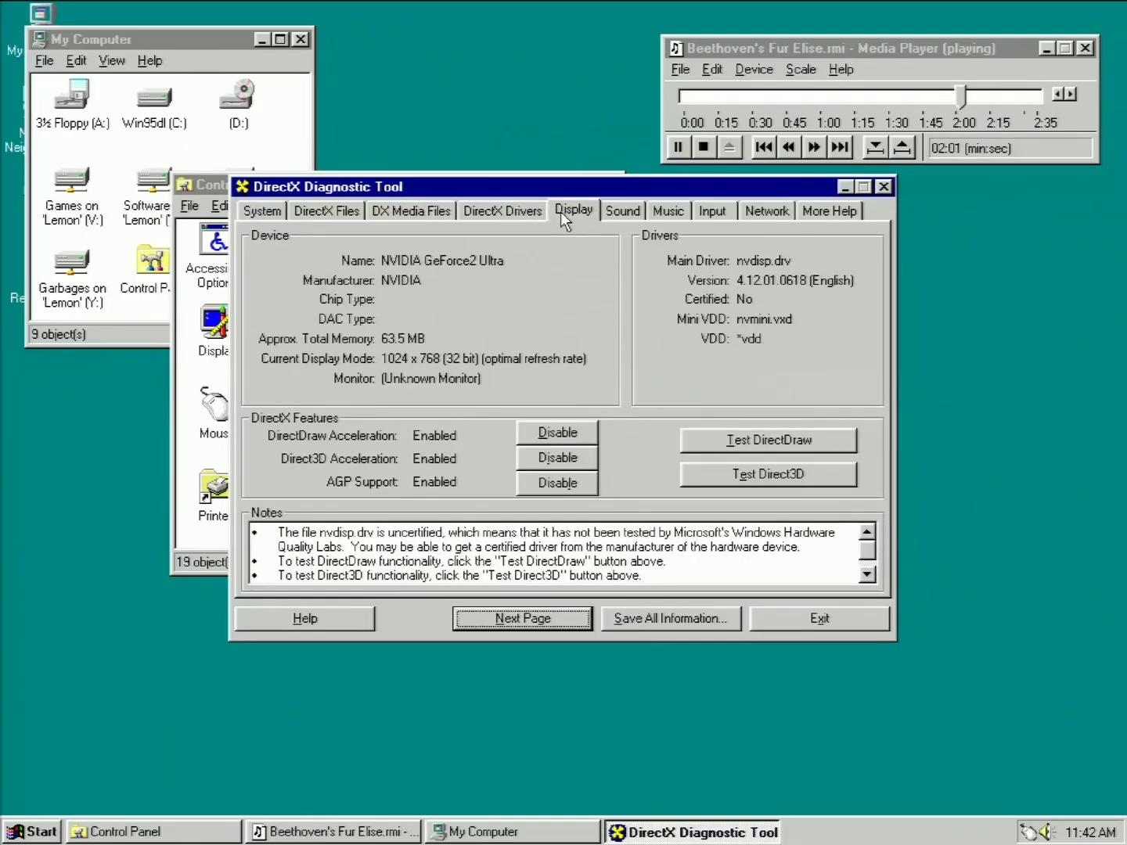
- Run the DirectDraw test, confirming each windowed stage through to fullscreen
click(751, 443)
click(532, 455)
click(531, 465)
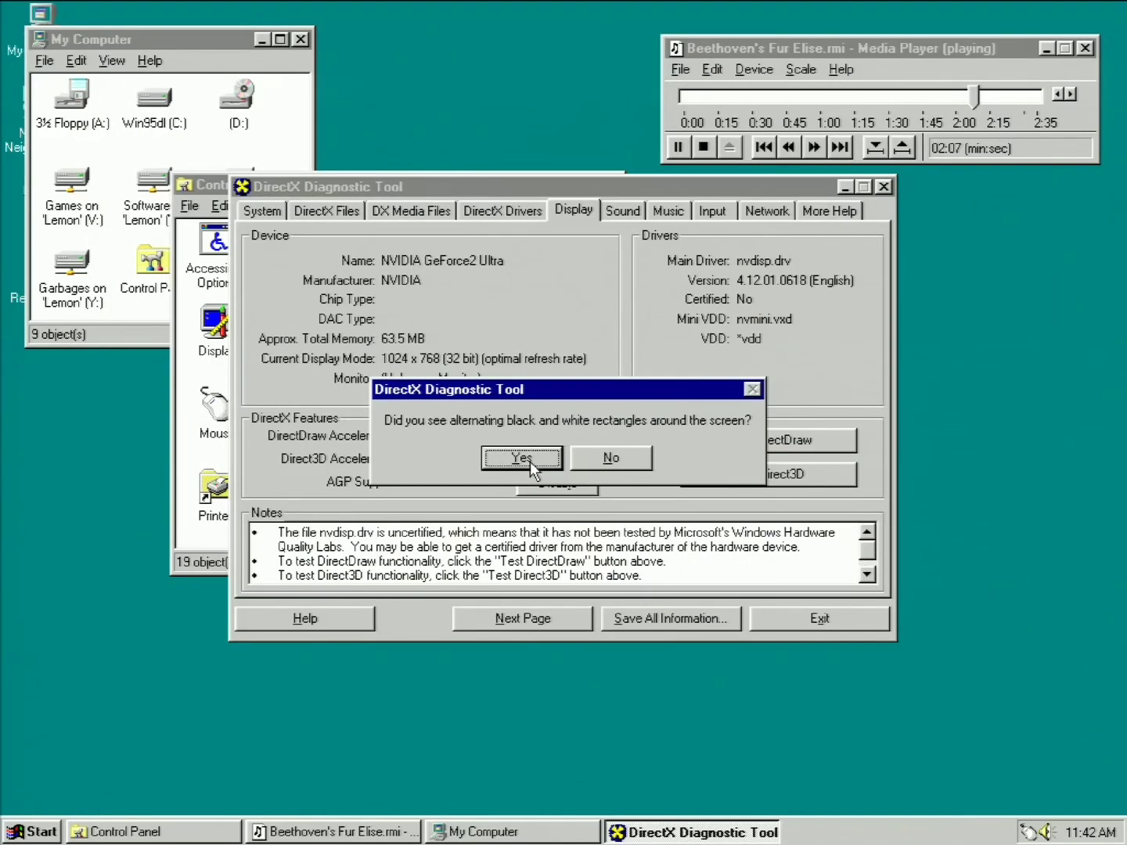
click(530, 461)
click(529, 461)
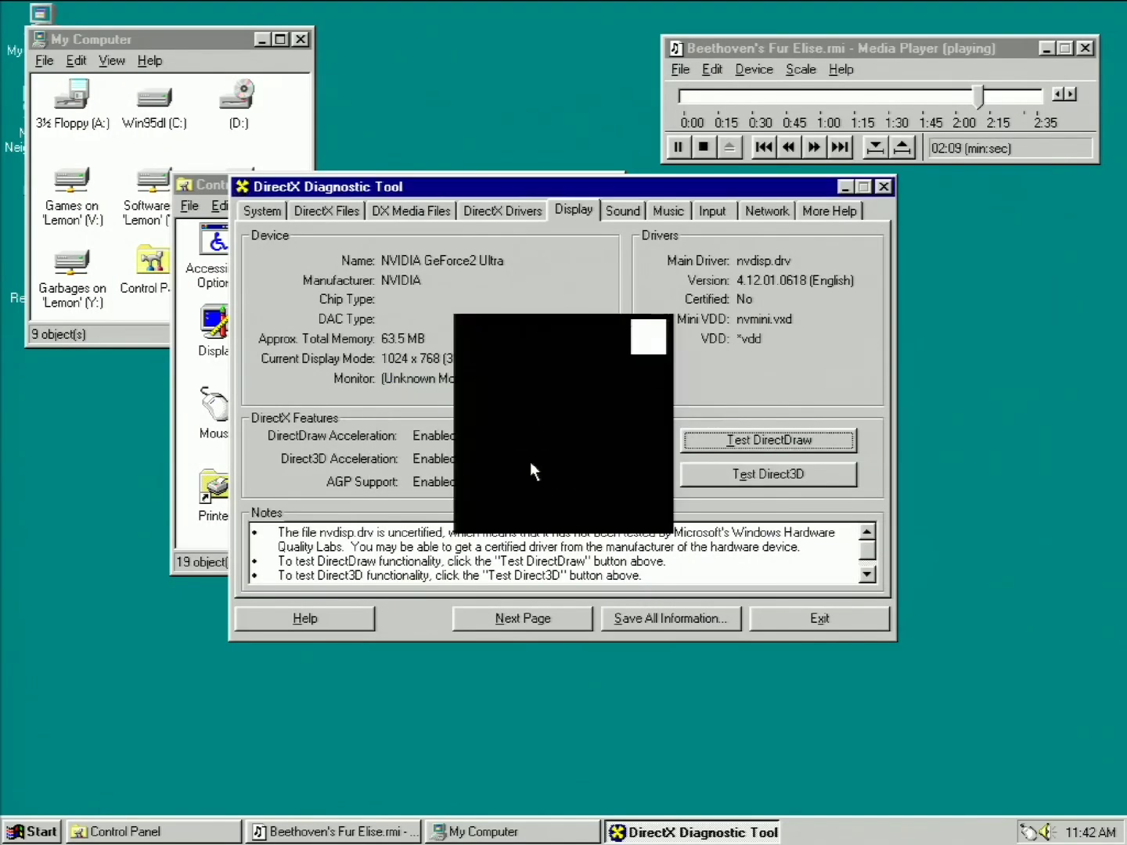
click(544, 459)
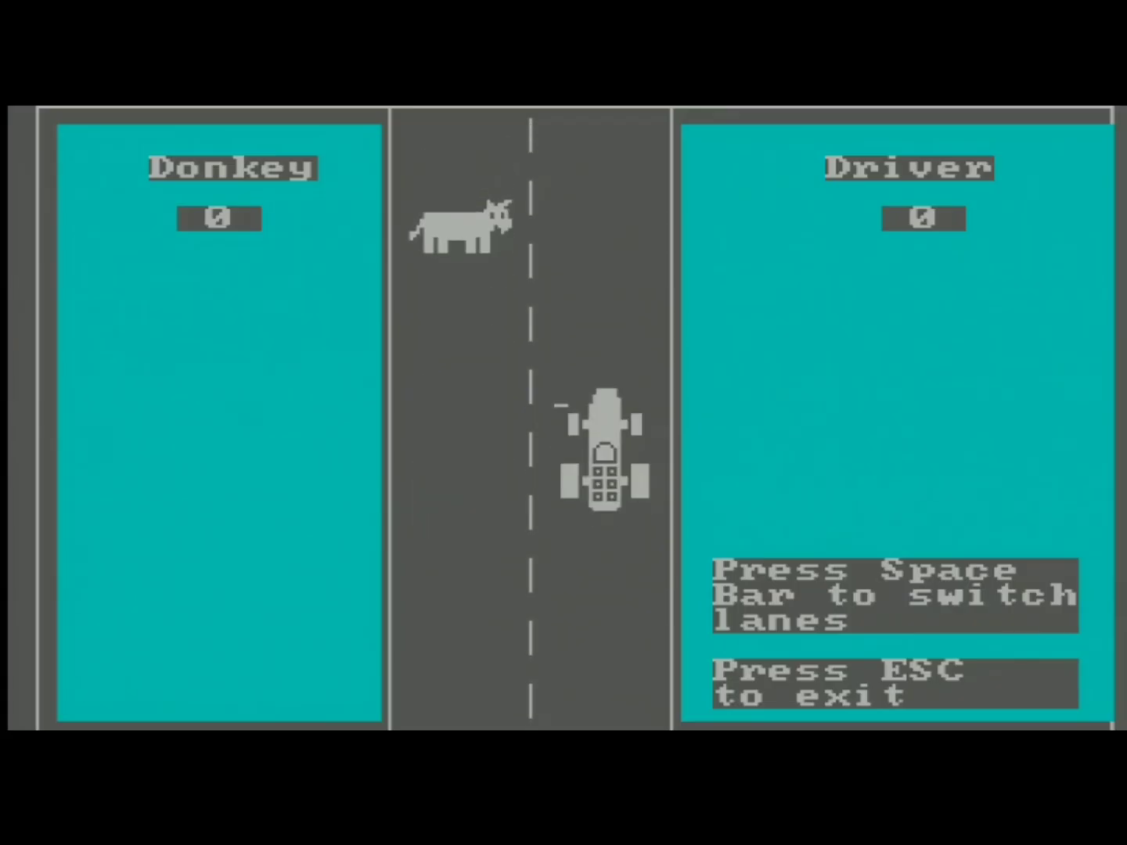
- Switch lanes five times with Space to dodge donkeys until the car crashes
key(space)
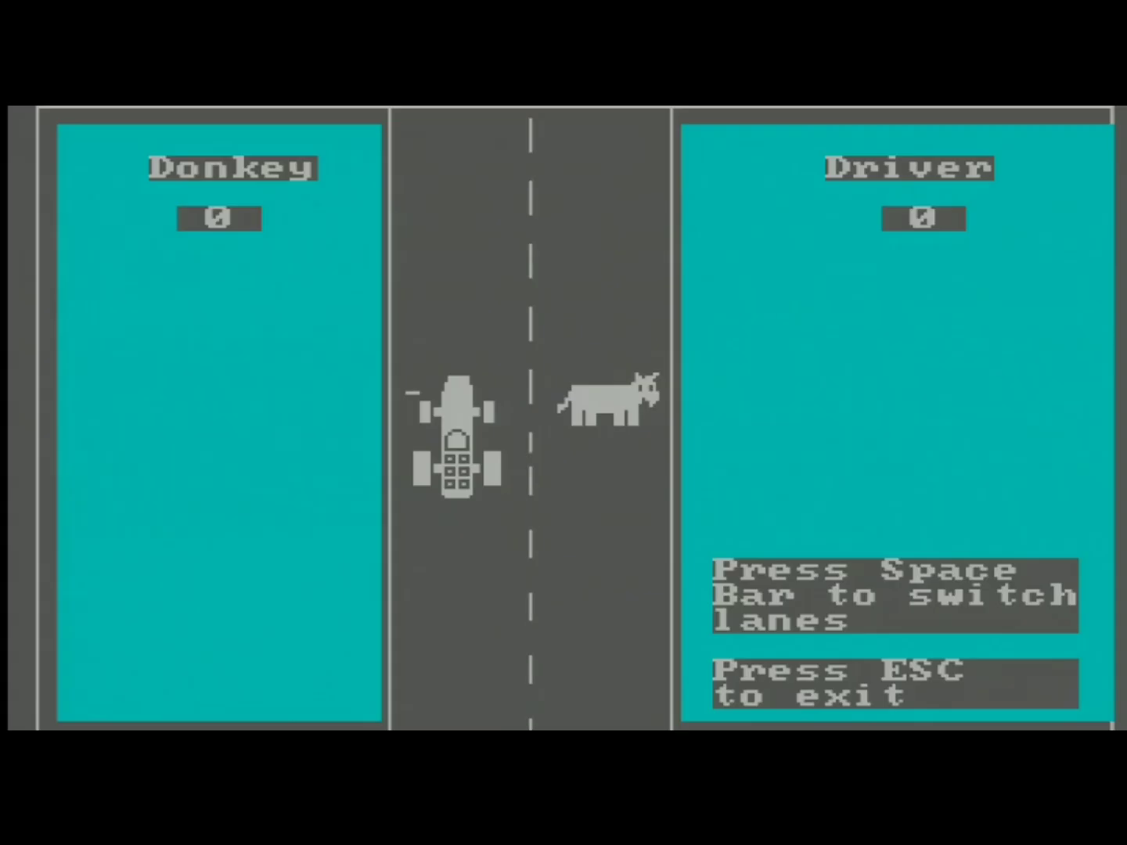
key(space)
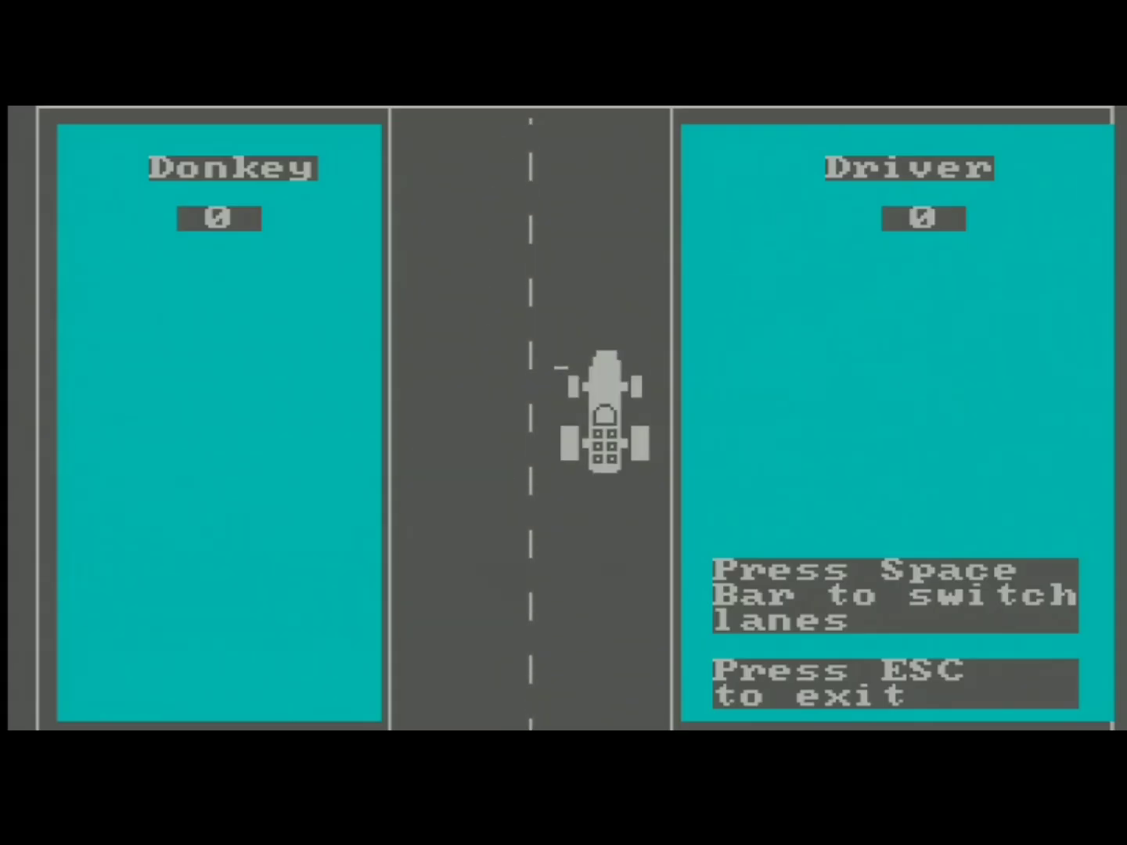
key(space)
key(space)
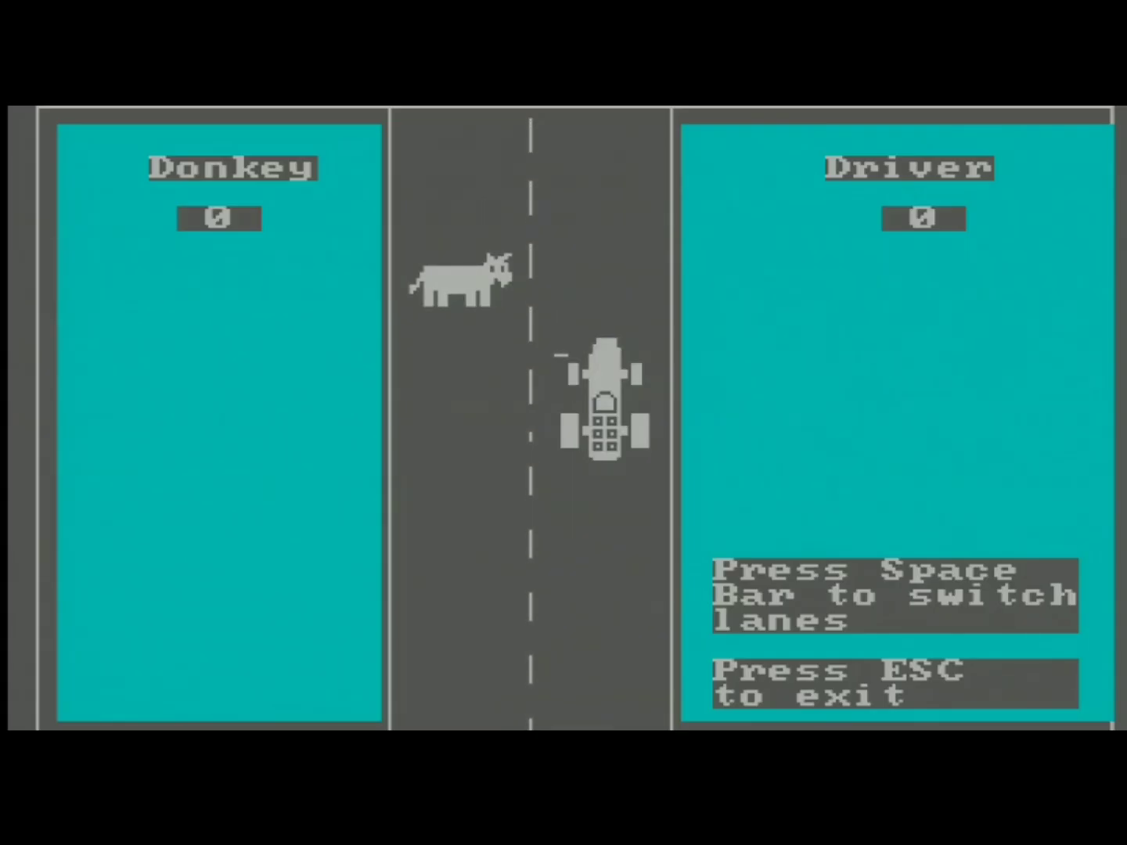
key(space)
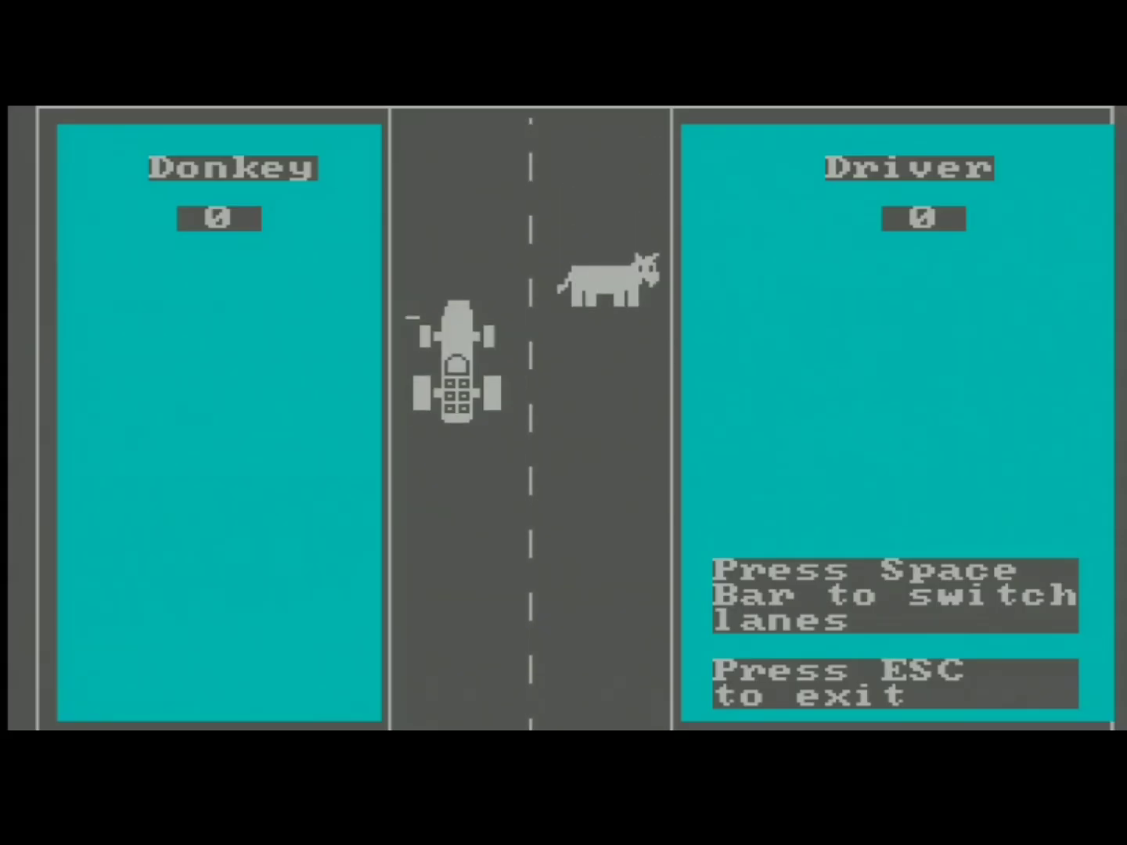
key(space)
key(space)
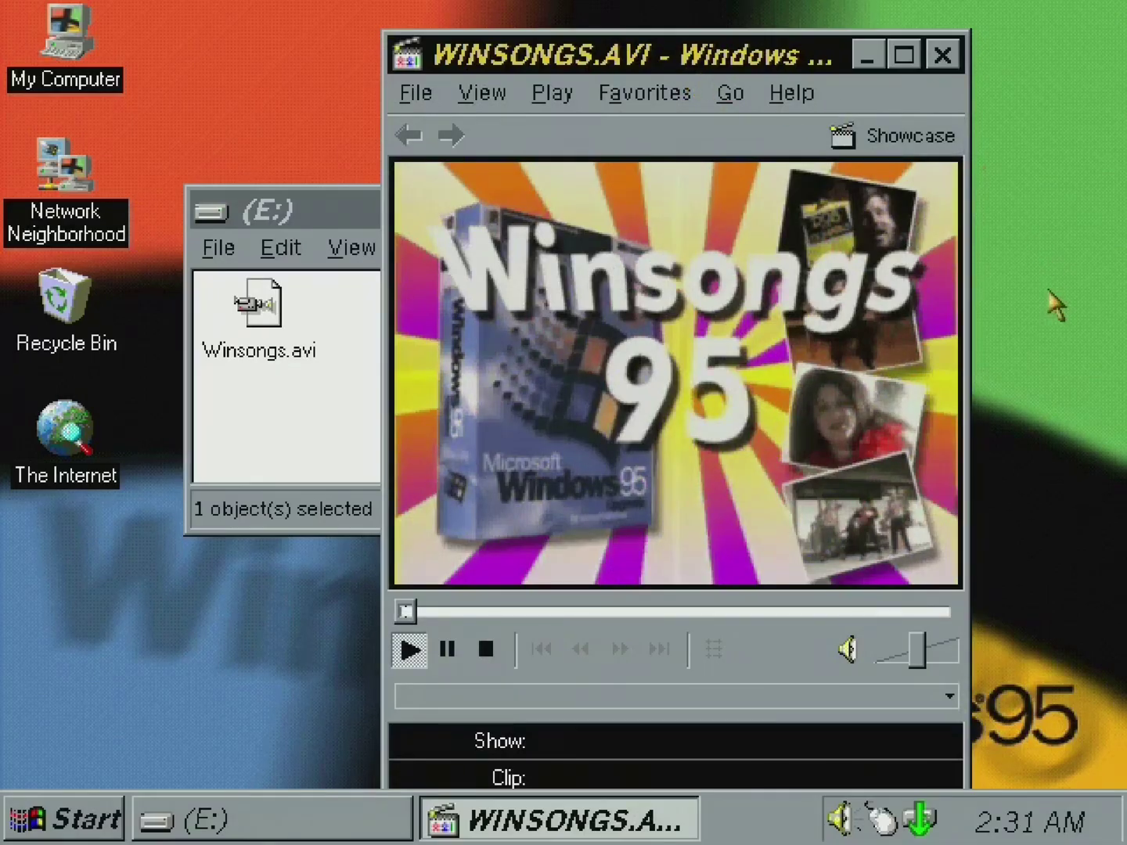
- Max out the Winsongs video volume and raise the system master volume
drag(912, 652, 964, 642)
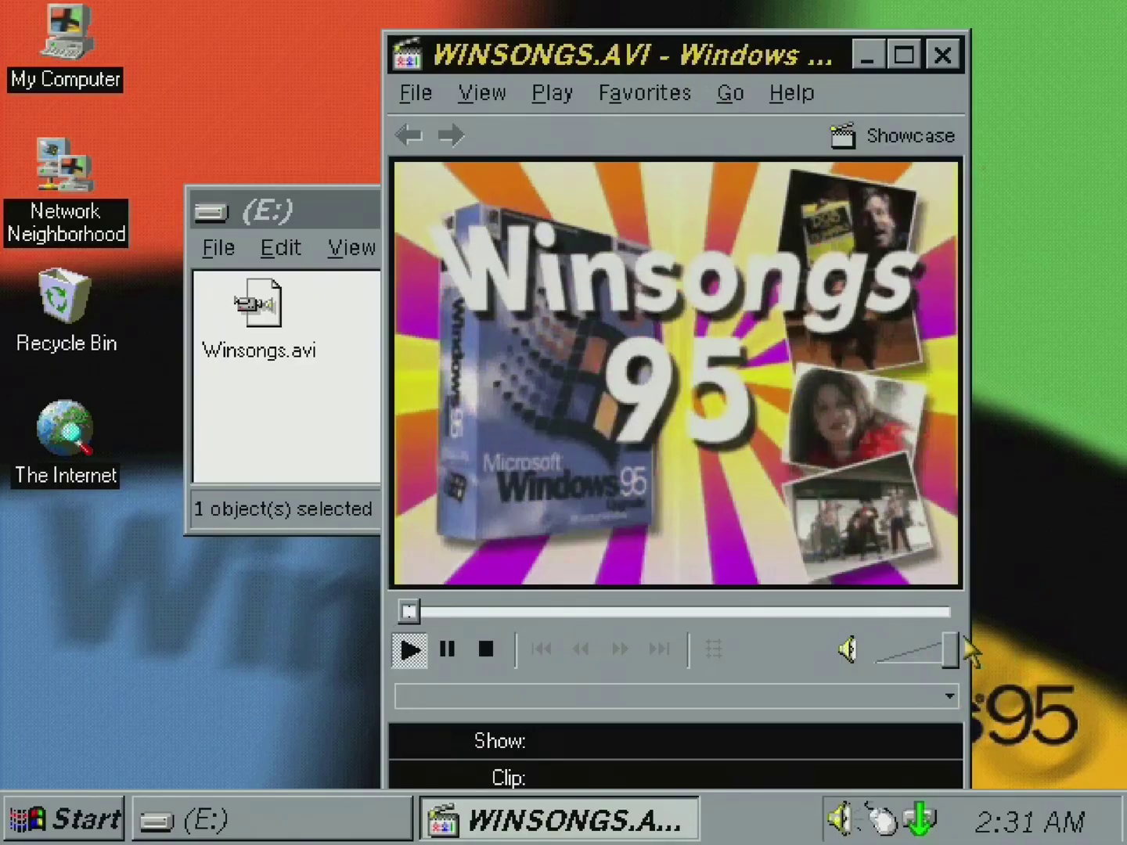
drag(771, 62, 789, 3)
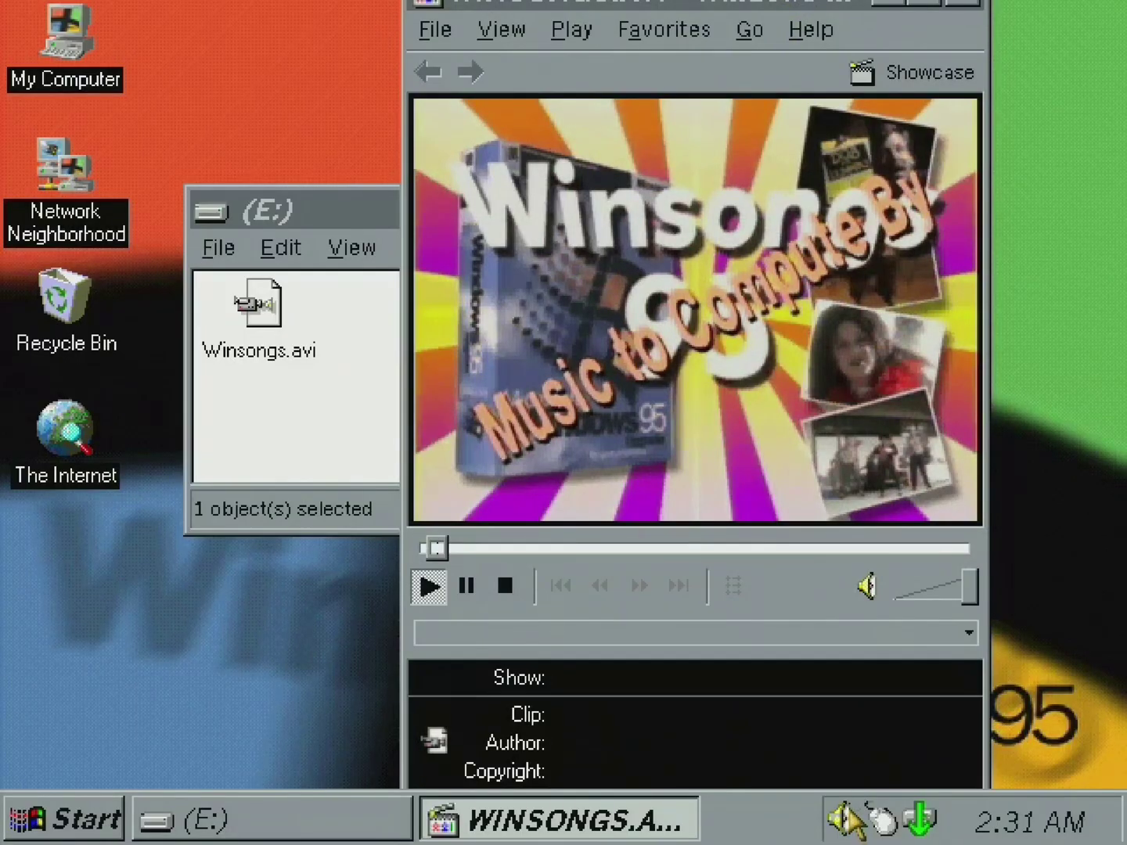
click(849, 813)
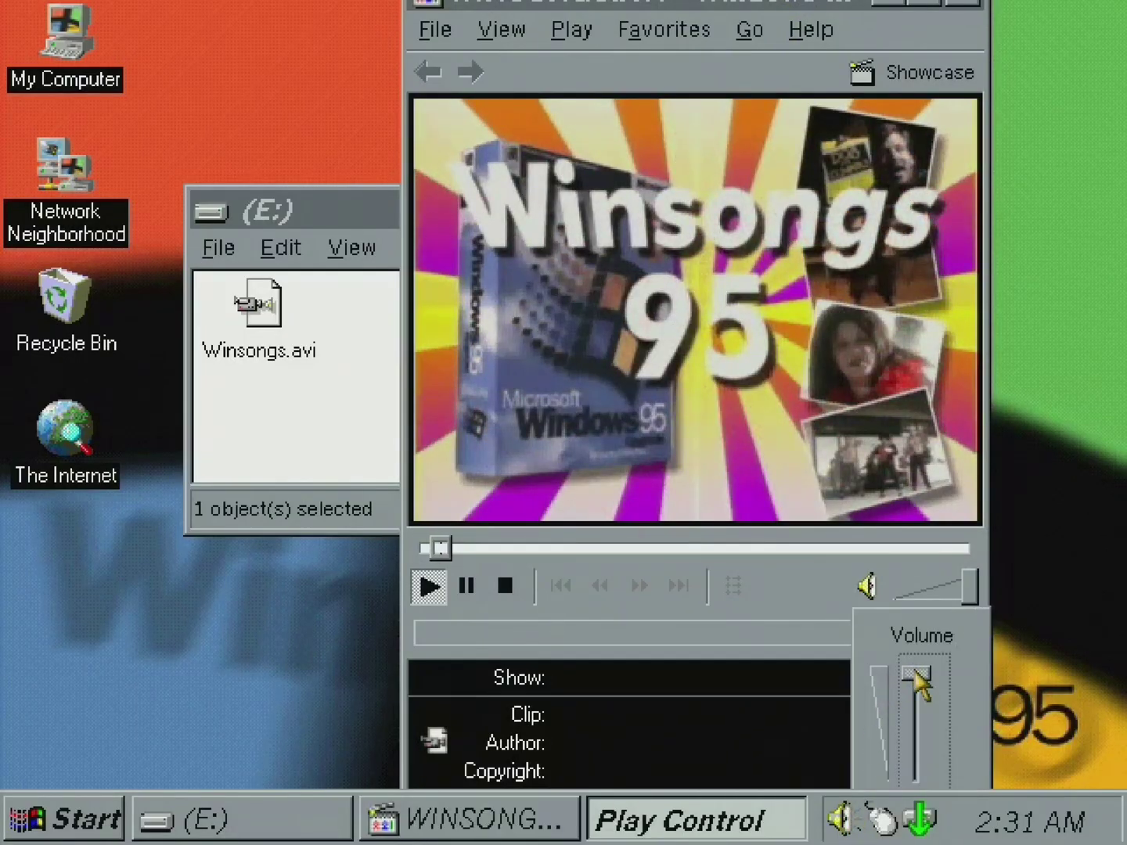
drag(920, 686, 913, 648)
click(678, 6)
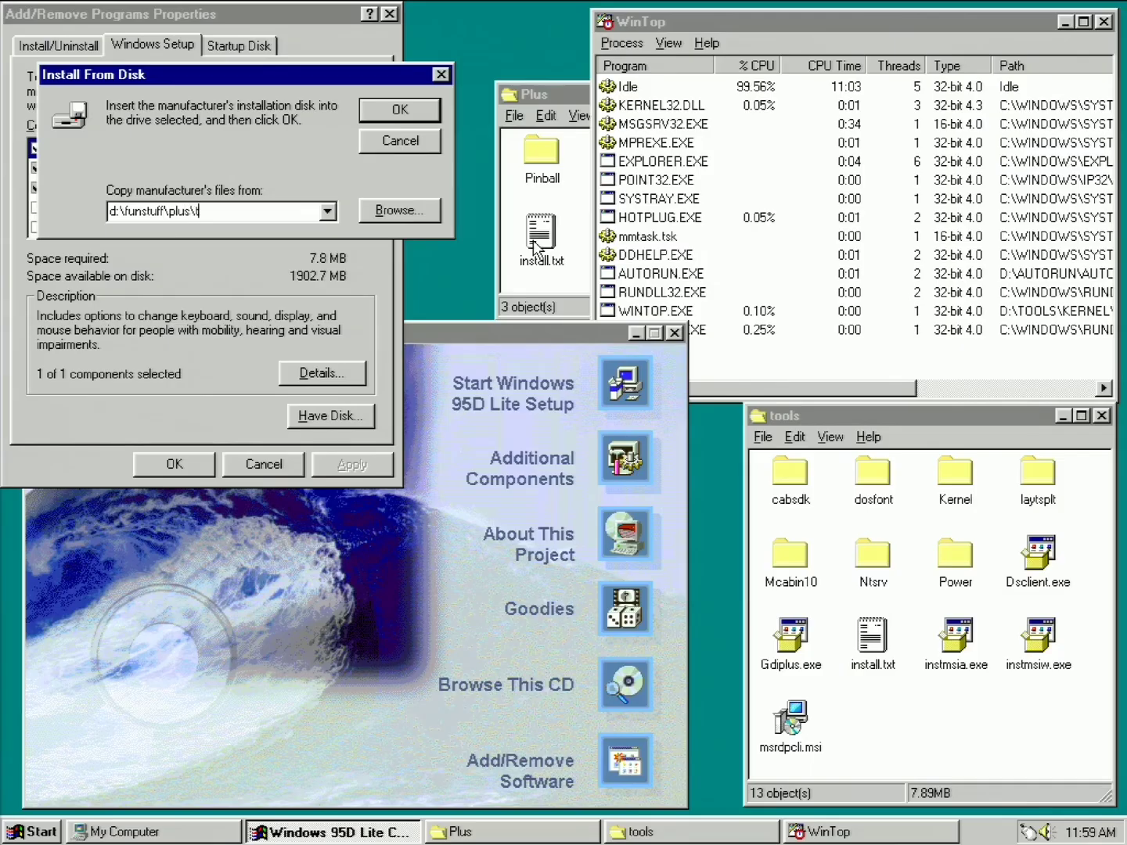
- List the theme components in d:\funstuff\plus\ and browse to Dark Mode's description
key(Return)
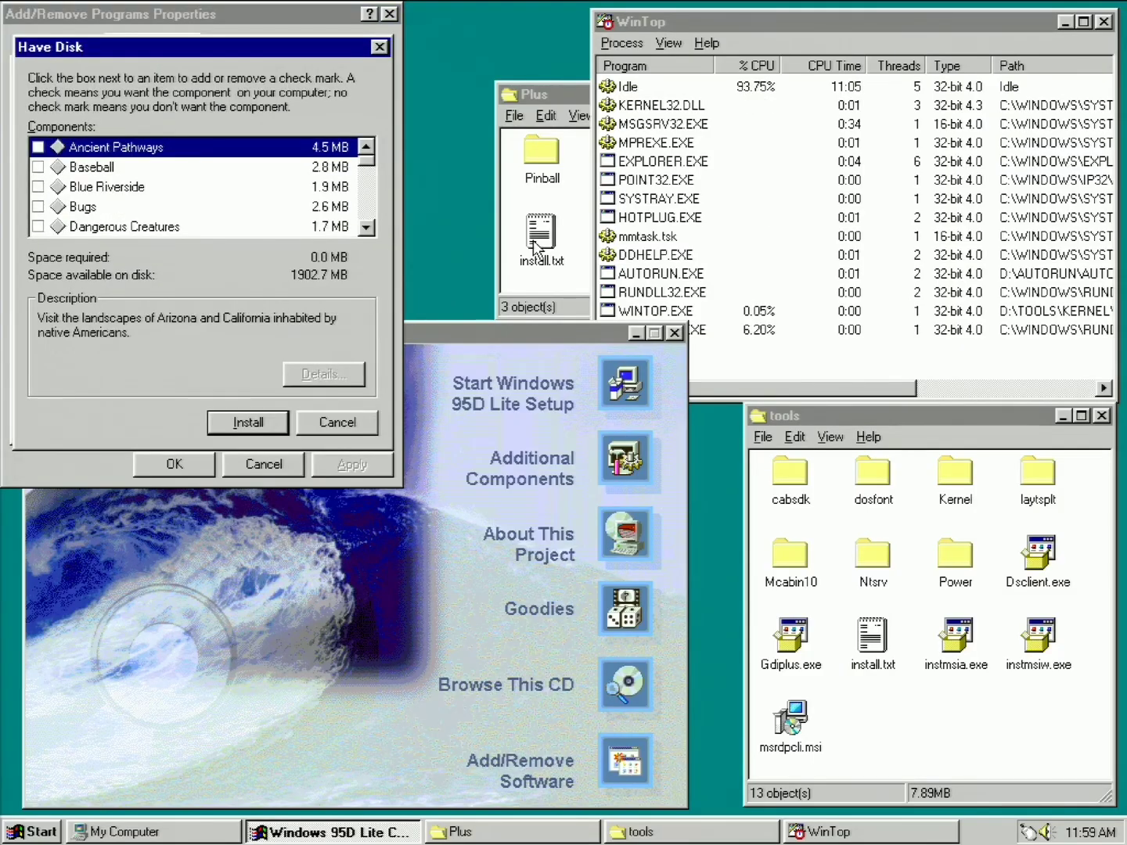
key(Down)
key(Down)
key(Down)
key(Down)
key(Escape)
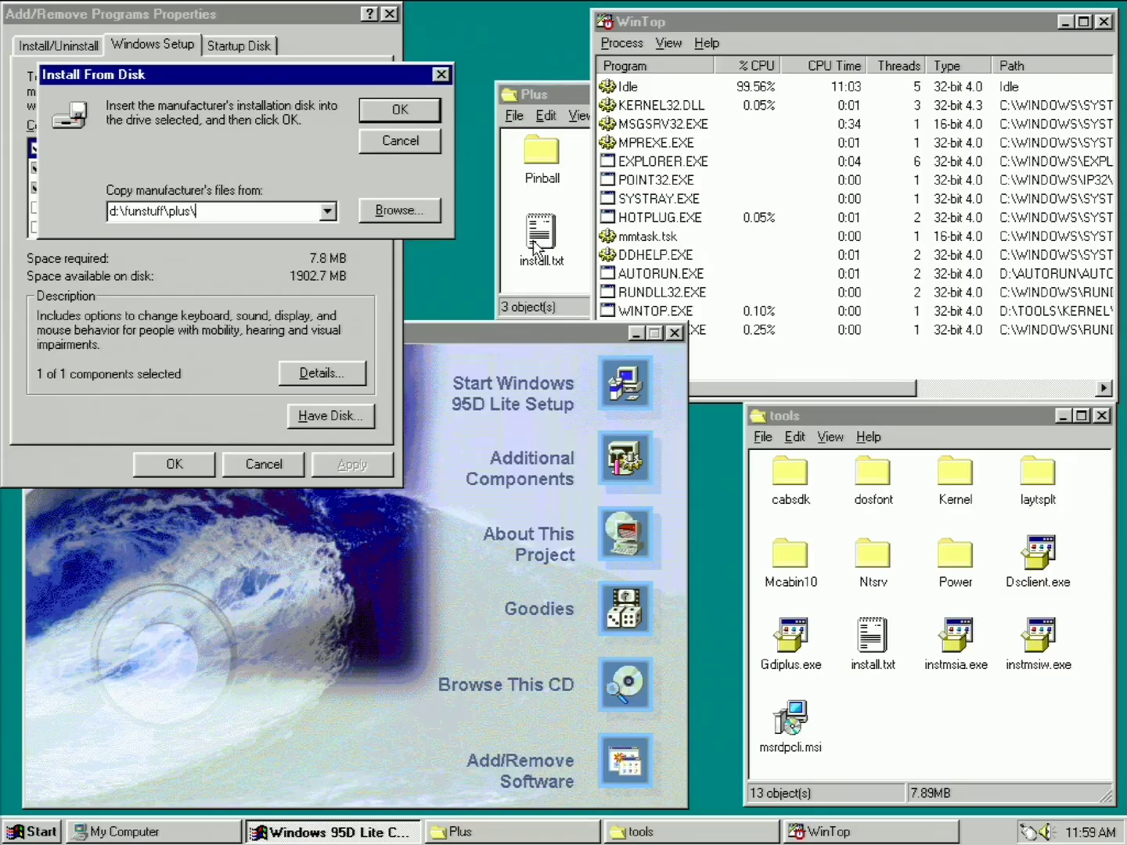
key(Return)
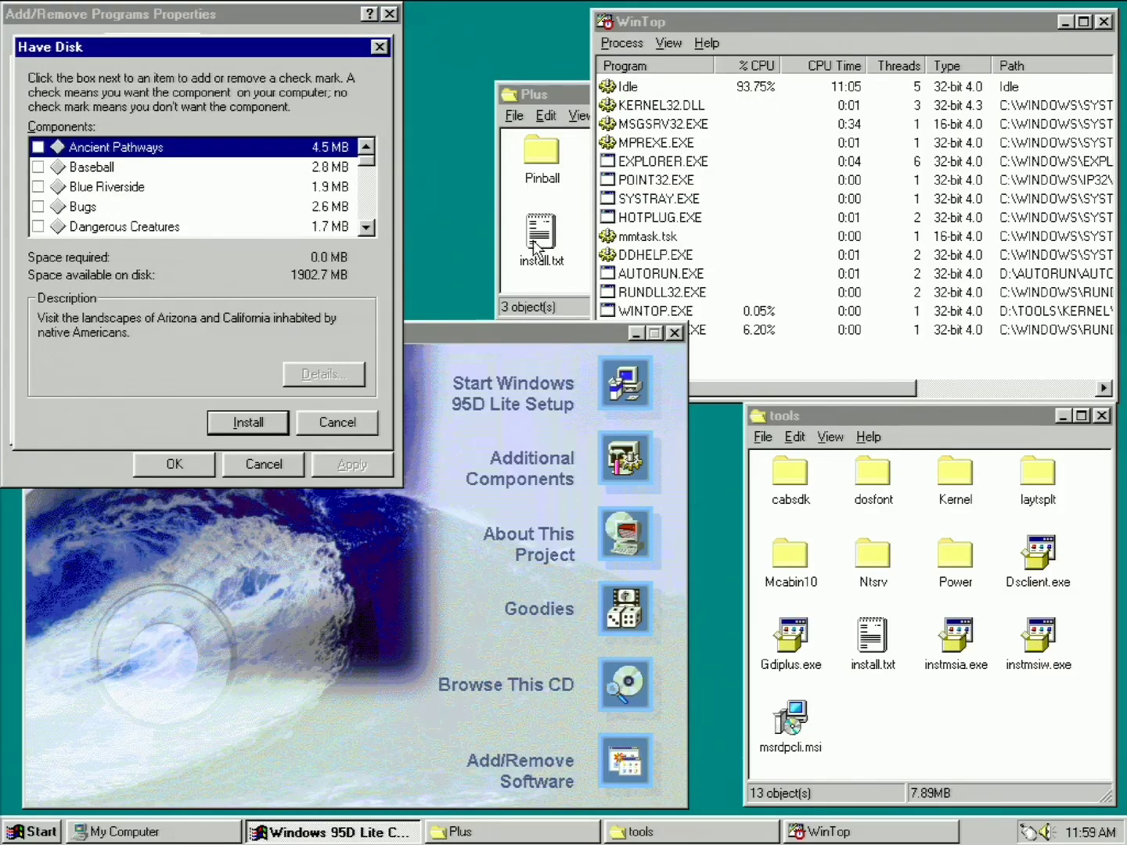
key(Down)
key(Down)
key(Down)
key(Down)
key(Down)
key(Down)
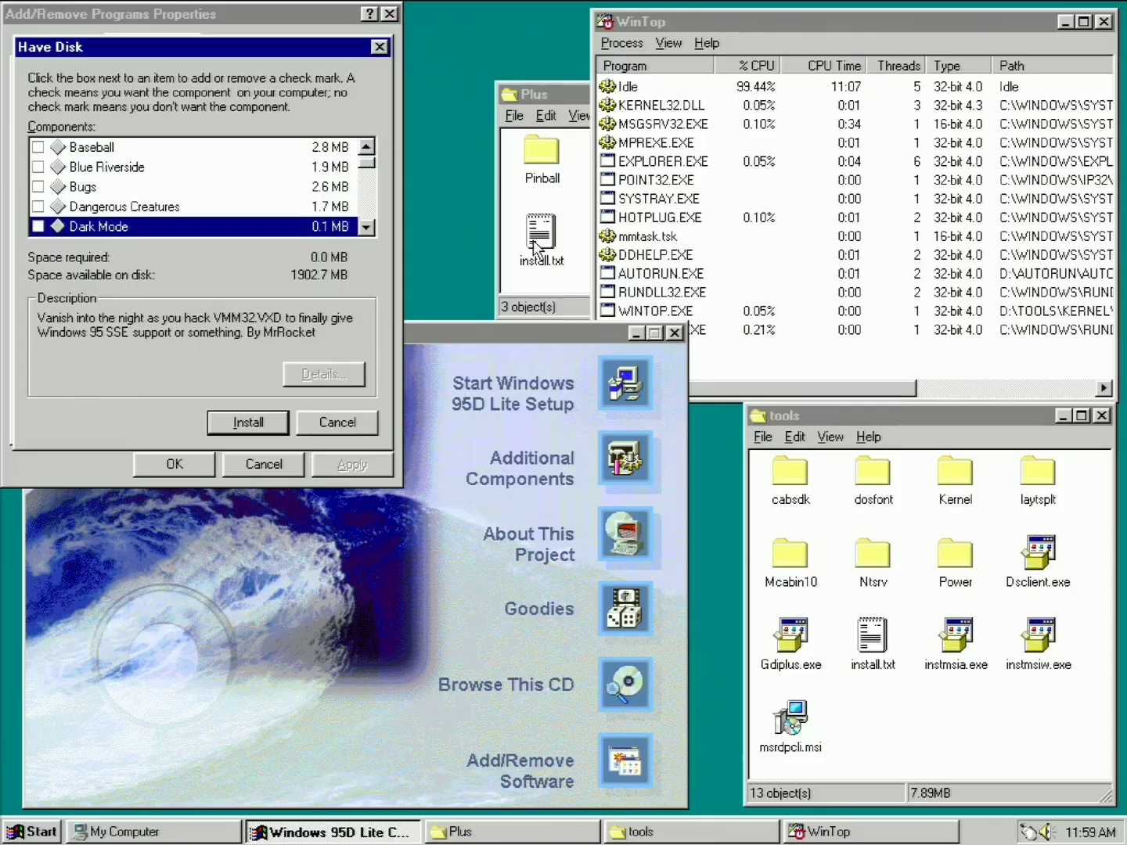
key(Up)
key(Up)
key(Up)
key(Up)
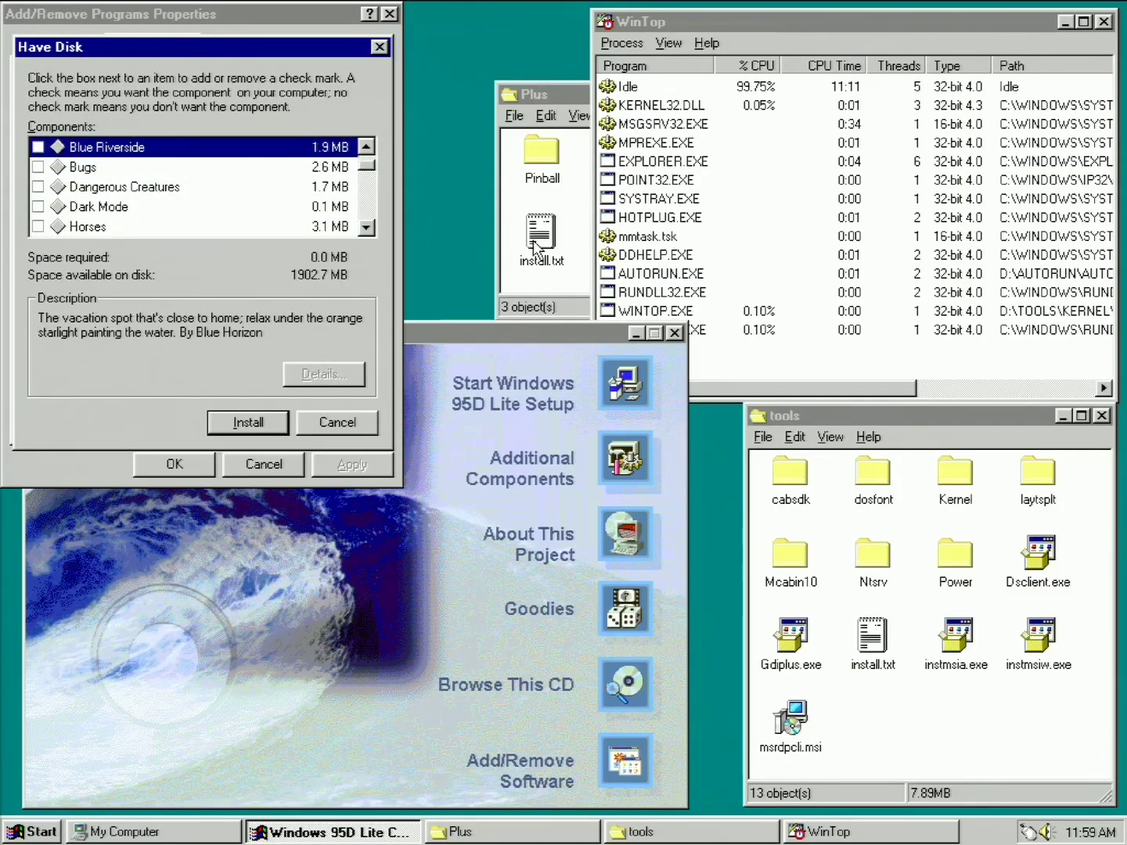
key(Down)
key(Down)
key(Down)
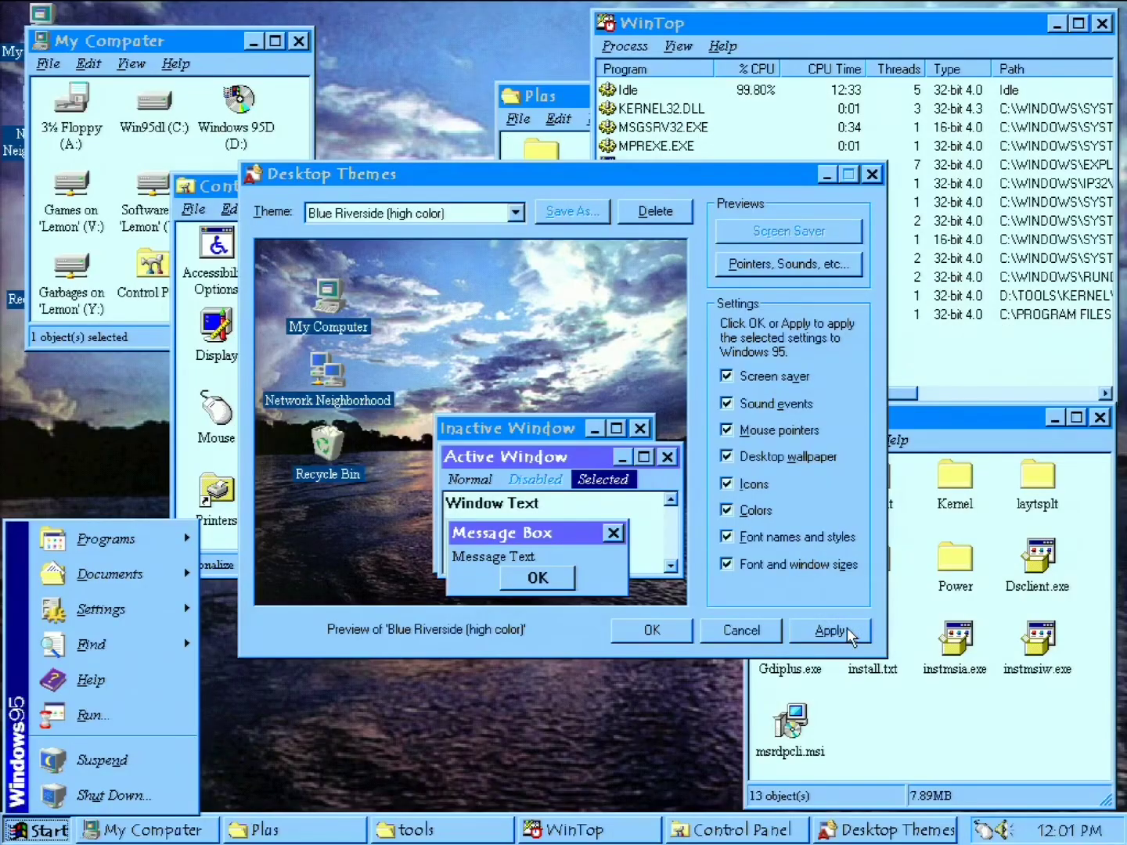
mouse_move(140, 532)
mouse_move(271, 540)
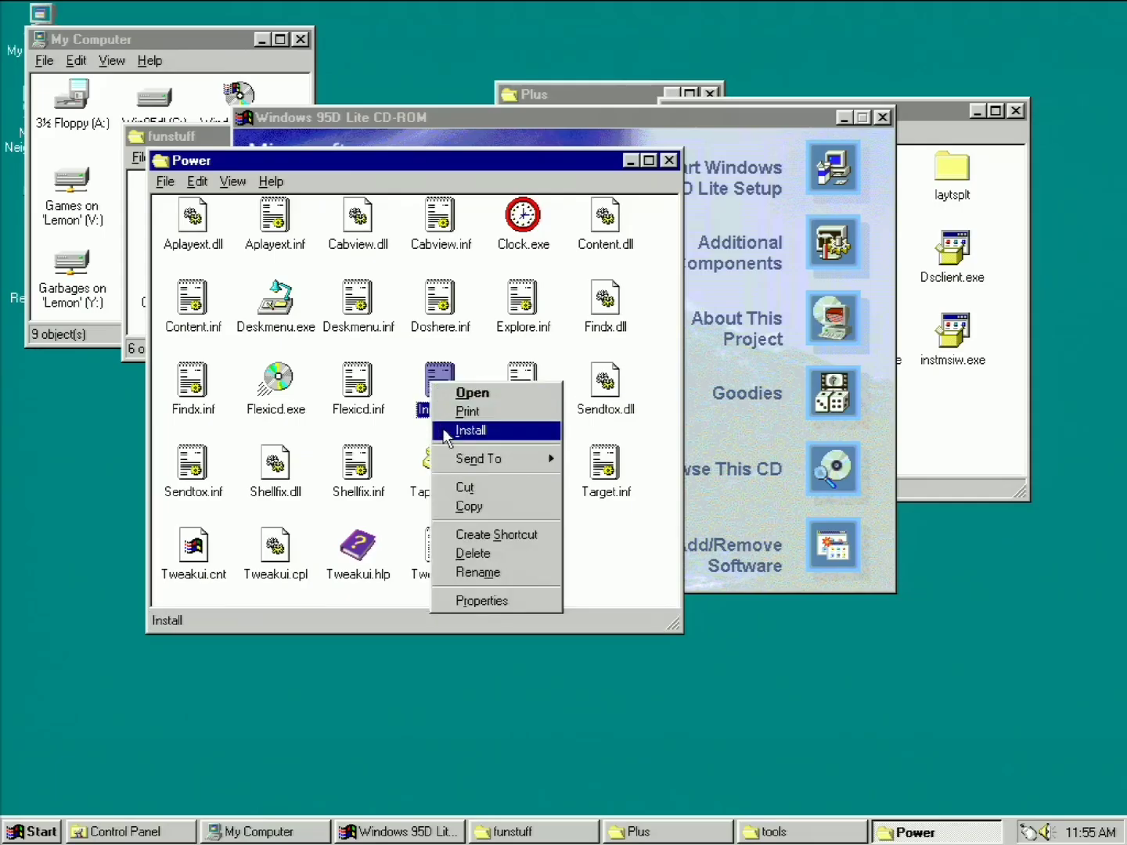
- Install the Tweak UI Power Toy from its .inf file in the Power folder
click(470, 430)
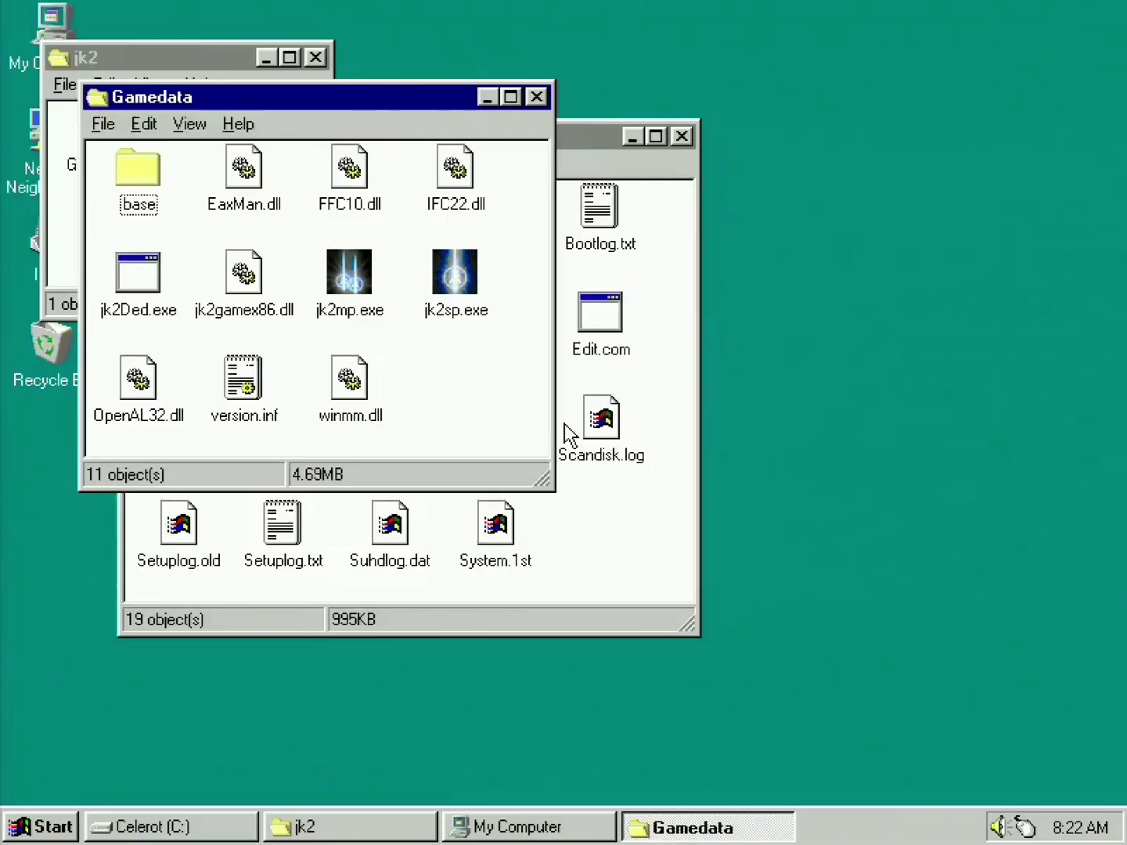
- Launch jk2sp.exe single player and shoot the stormtroopers by the stairs and consoles
double_click(461, 283)
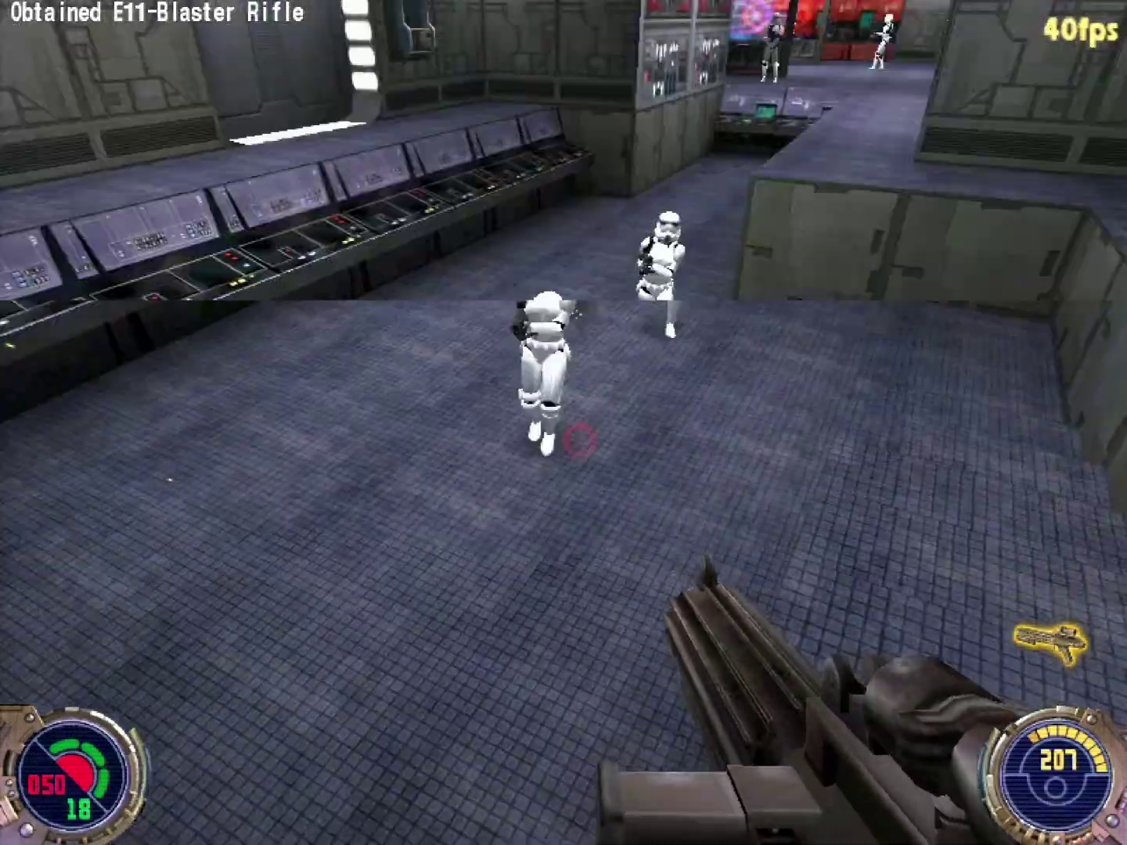
click(563, 454)
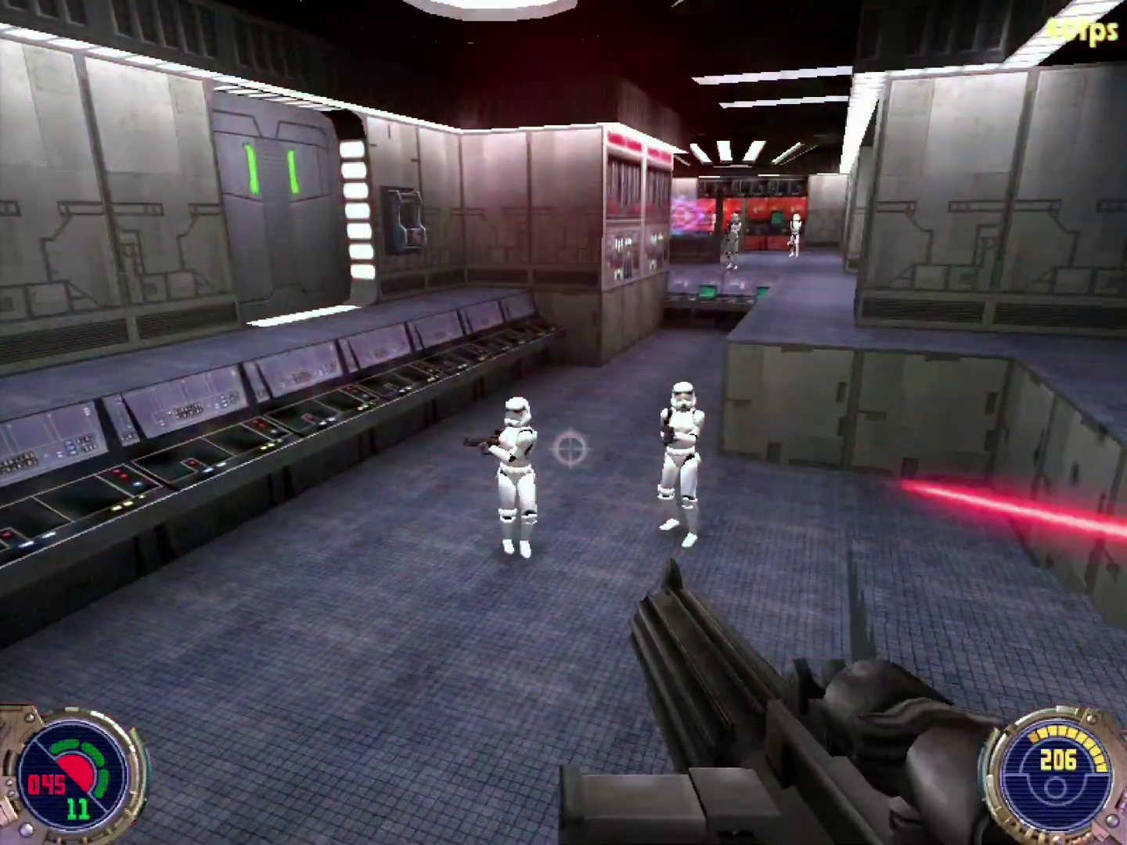
click(570, 452)
click(571, 452)
click(571, 453)
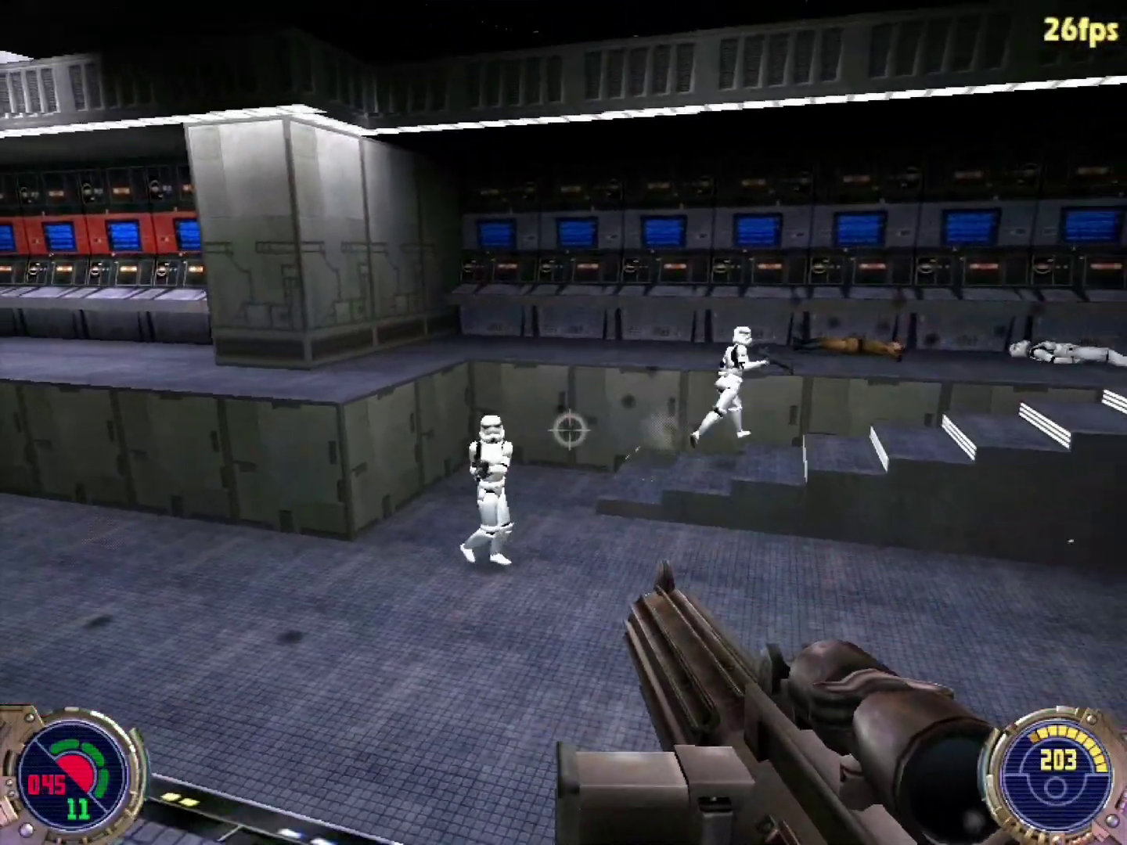
click(571, 428)
click(570, 428)
click(571, 428)
click(570, 428)
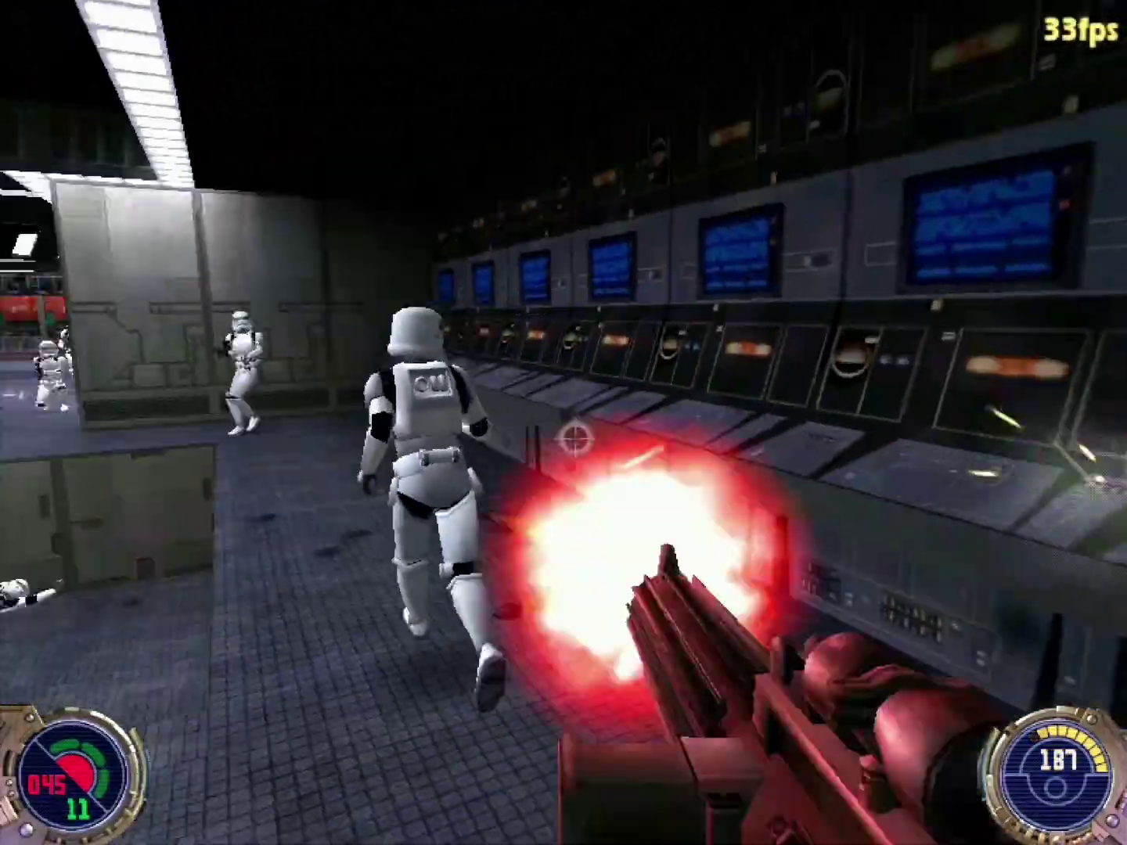
- Take down the trooper across the room while advancing toward the corridor
click(571, 438)
click(570, 433)
click(570, 433)
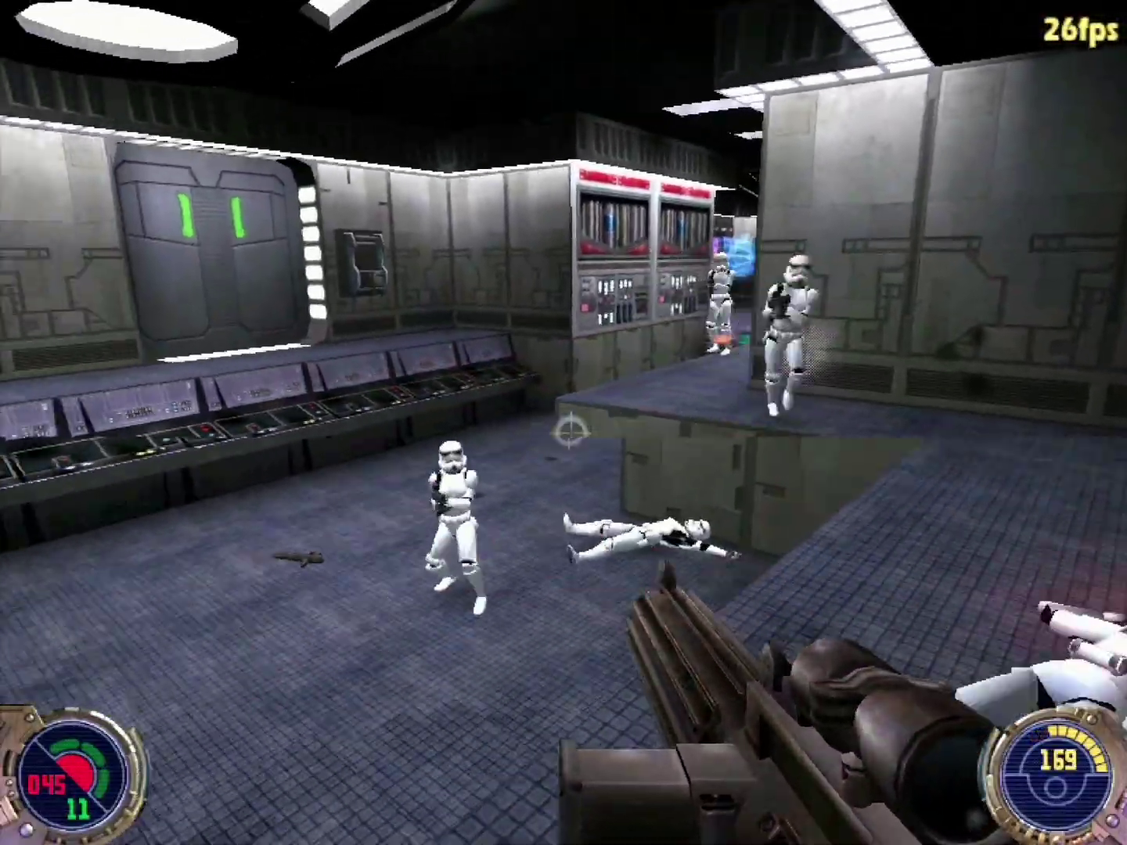
click(570, 429)
click(570, 431)
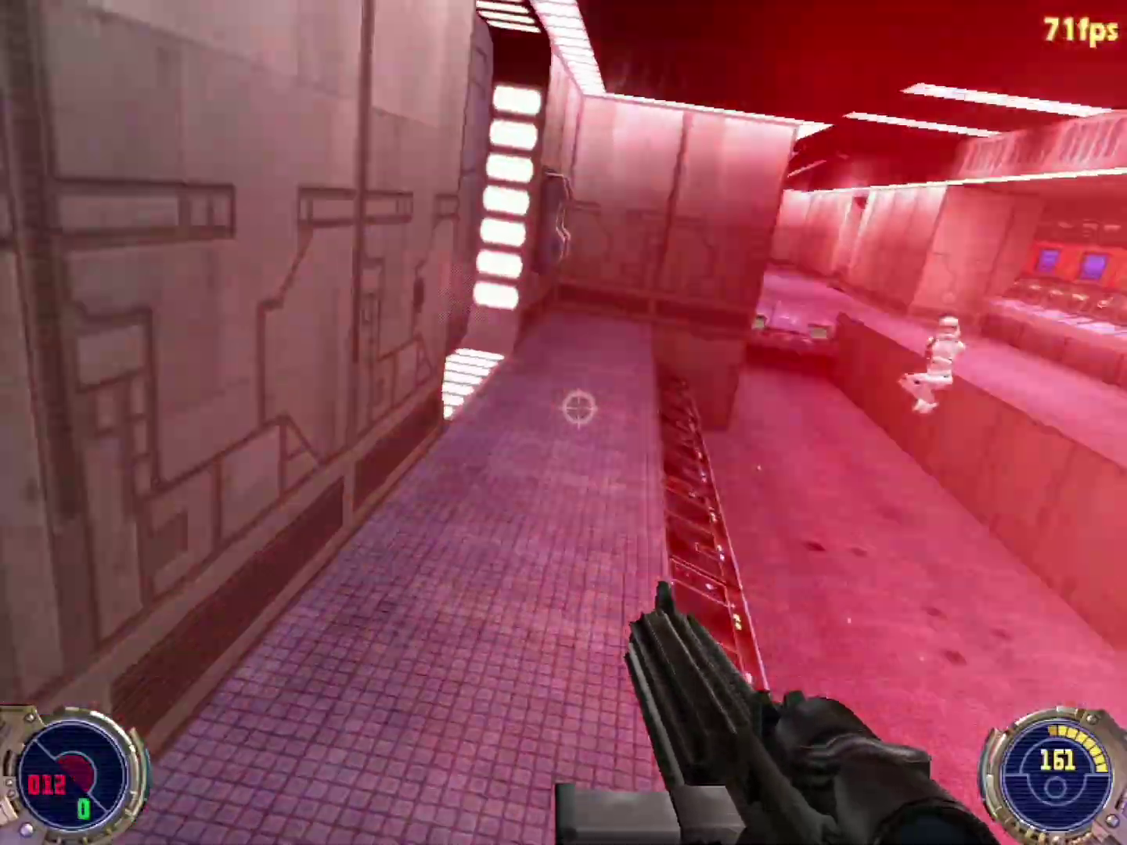
click(579, 406)
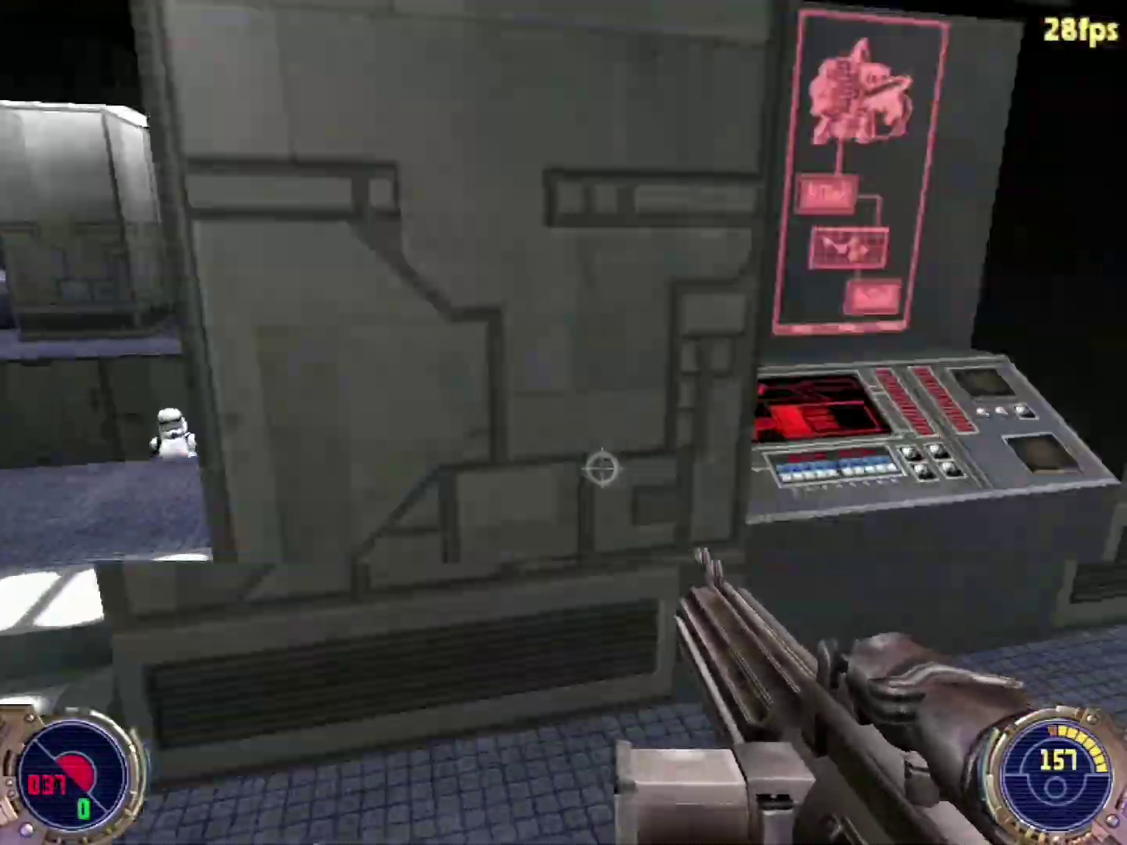
- Throw a Thermal Detonator at the troopers, then switch back to the E11-Blaster Rifle
scroll(574, 435, down, 1)
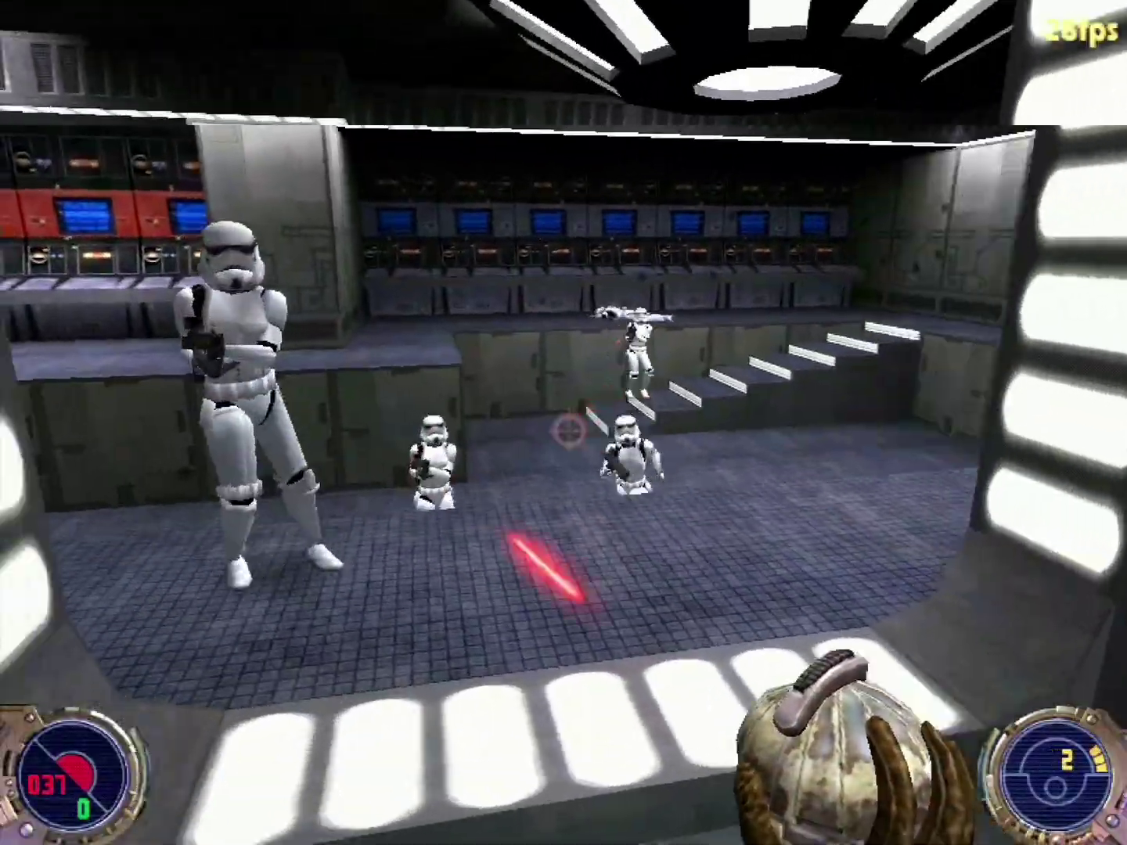
right_click(570, 429)
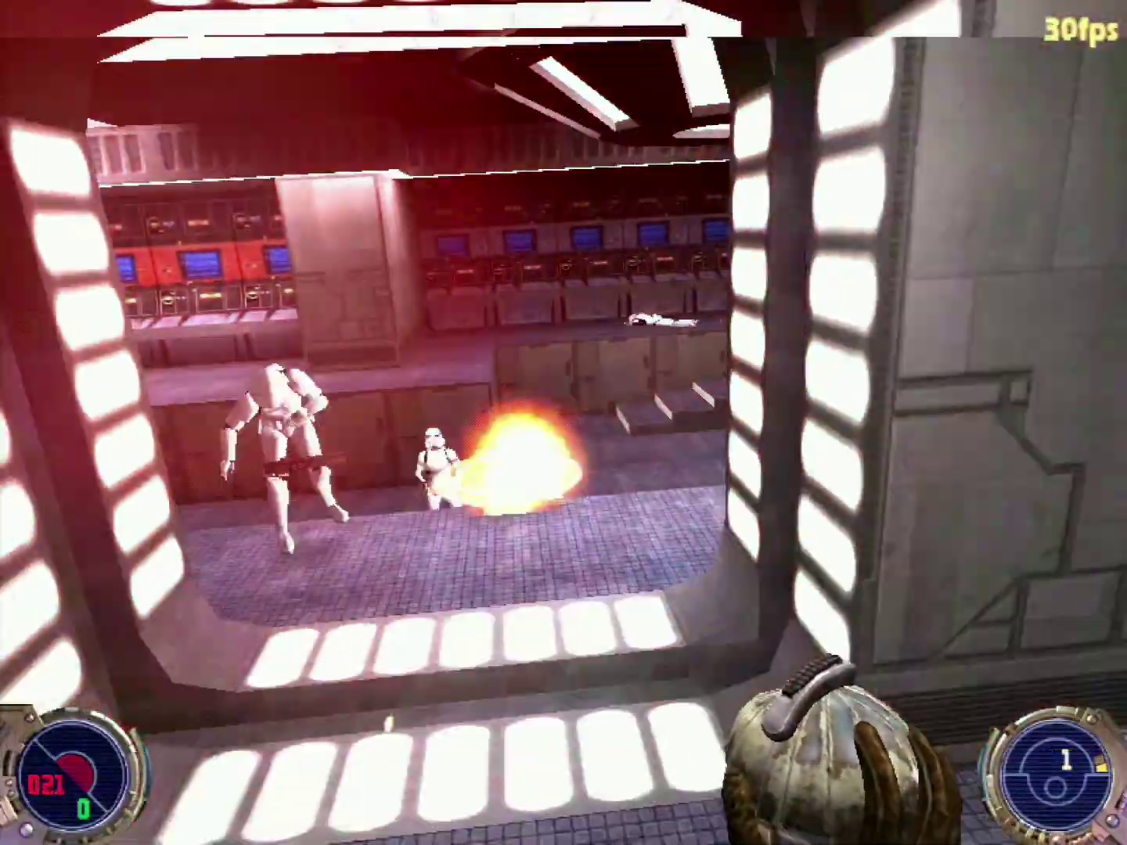
scroll(574, 439, up, 1)
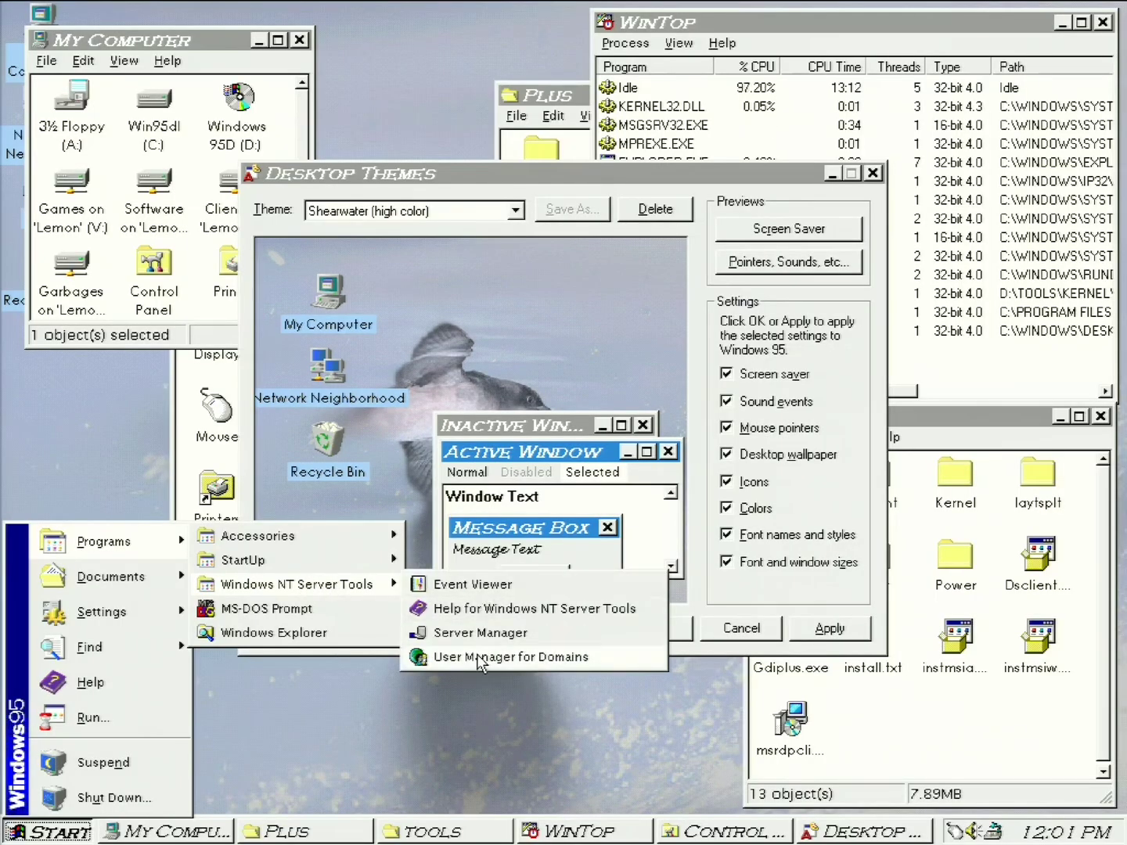
- Try launching Server Manager from Windows NT Server Tools and dismiss the missing library error
click(474, 632)
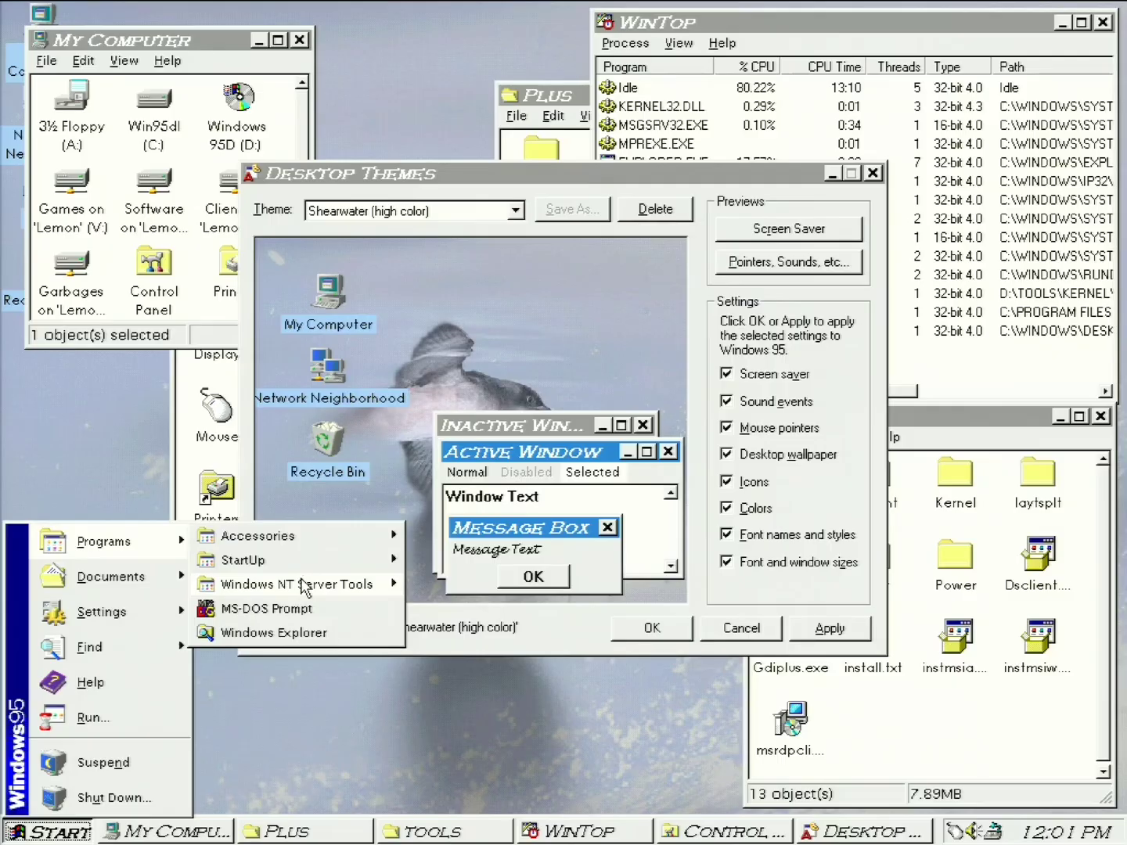
mouse_move(306, 586)
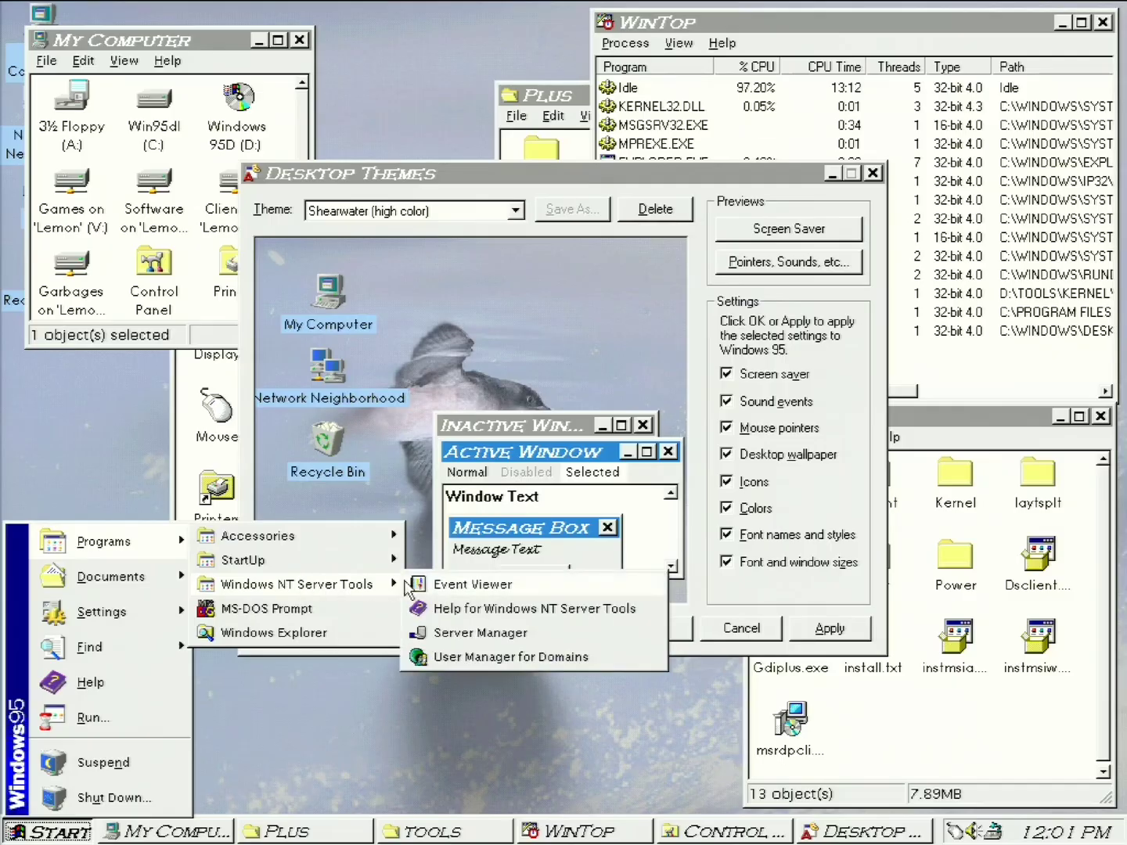
click(475, 633)
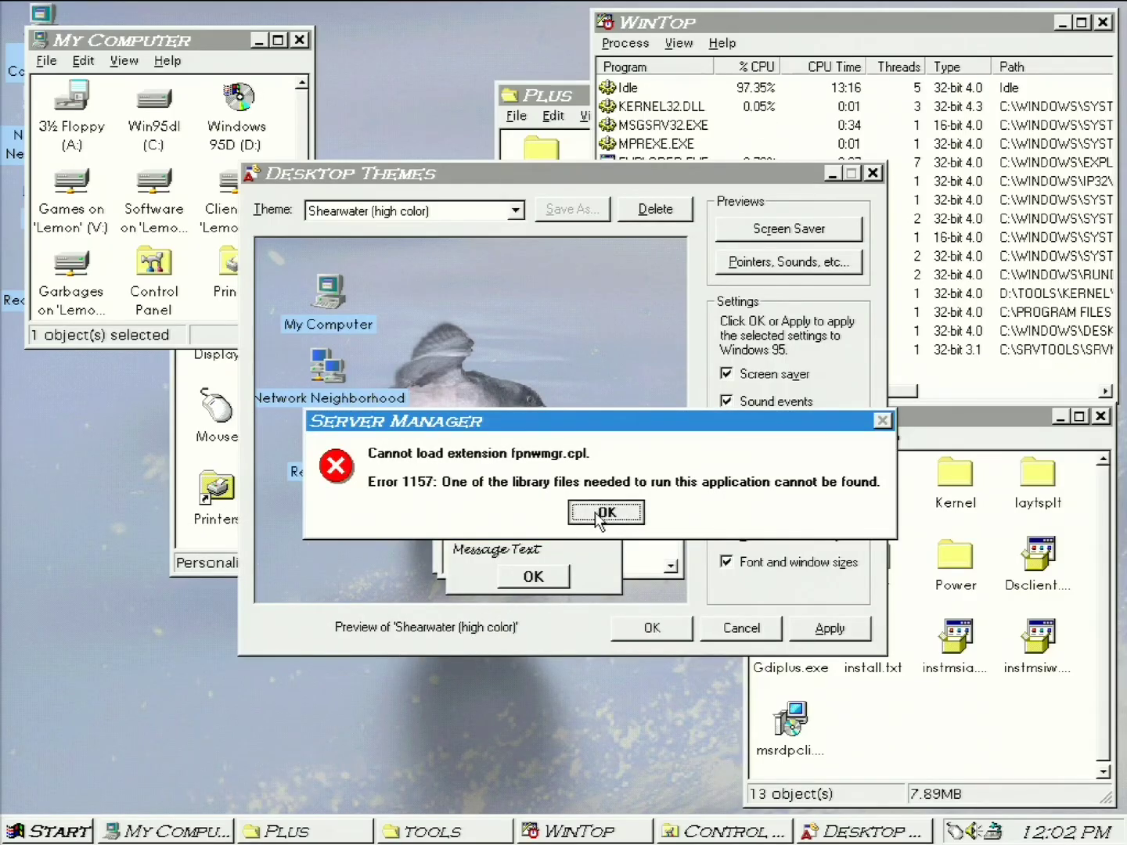
click(603, 512)
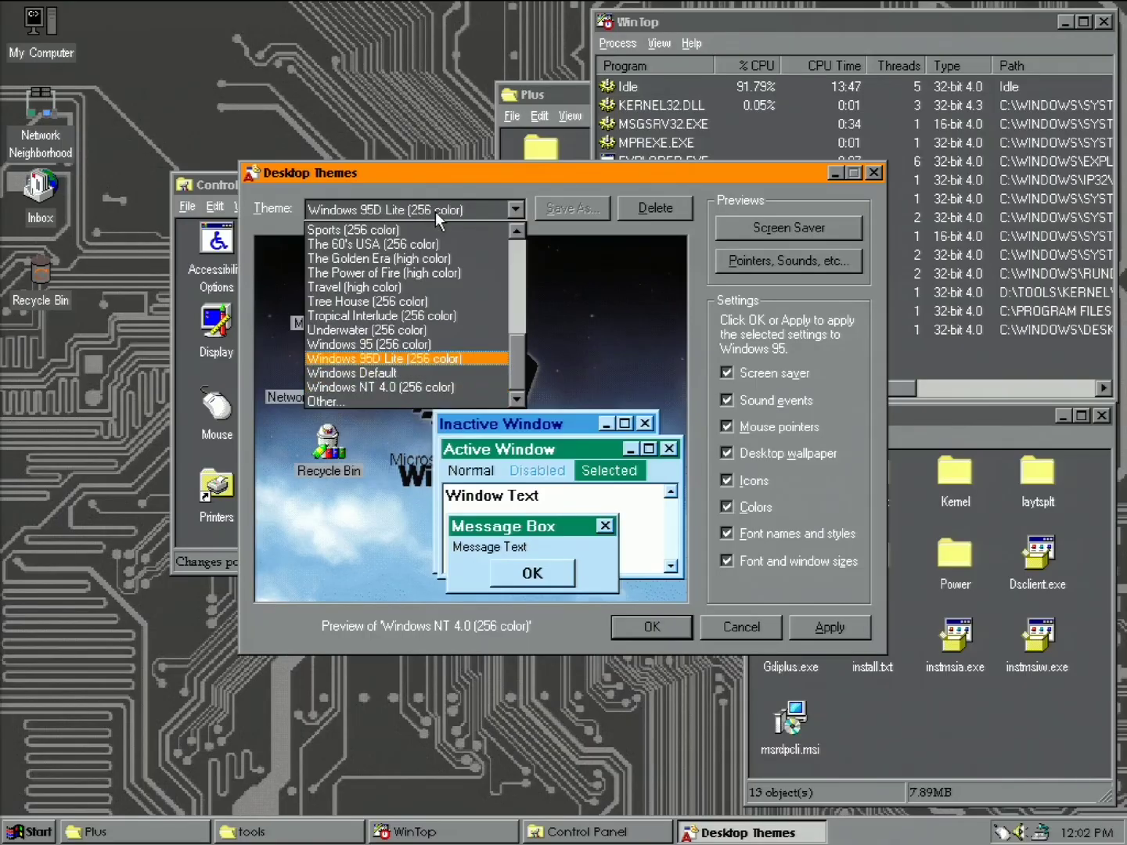
- Select the Windows 95D Lite theme in Desktop Themes and apply it
click(434, 211)
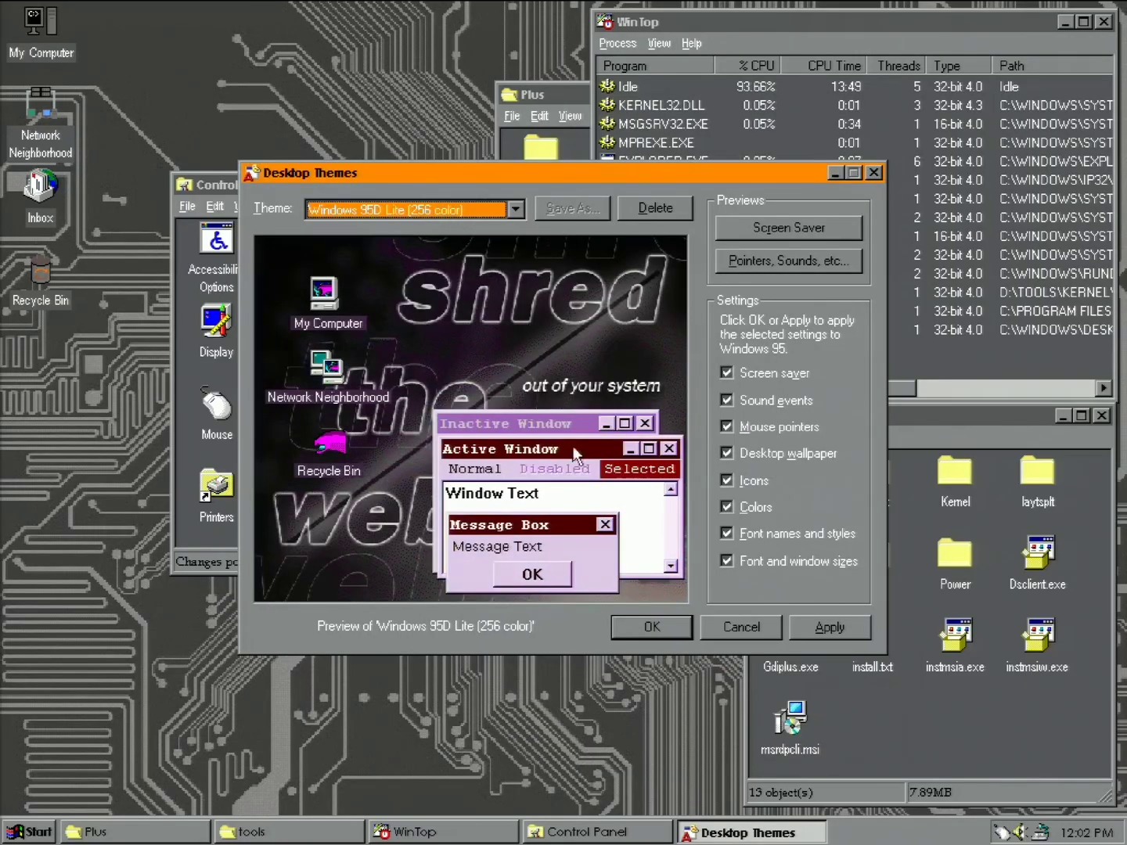
click(649, 625)
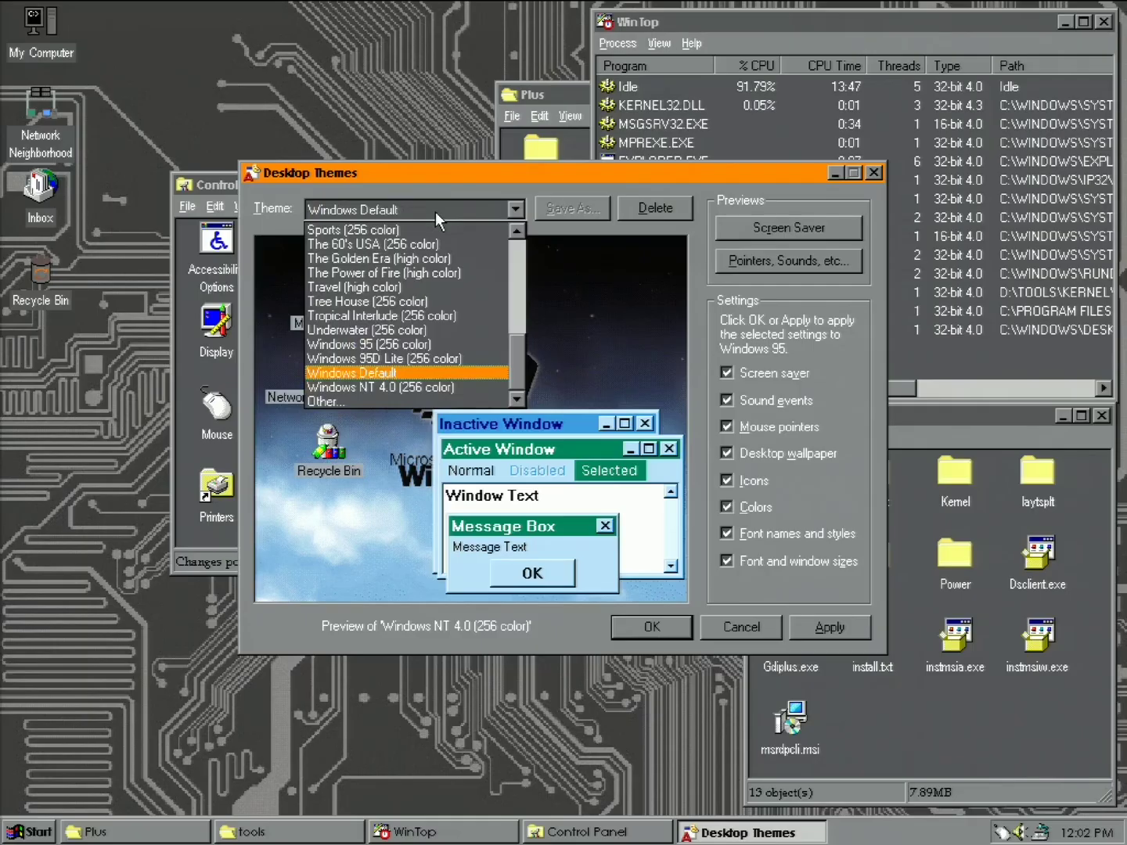
click(436, 211)
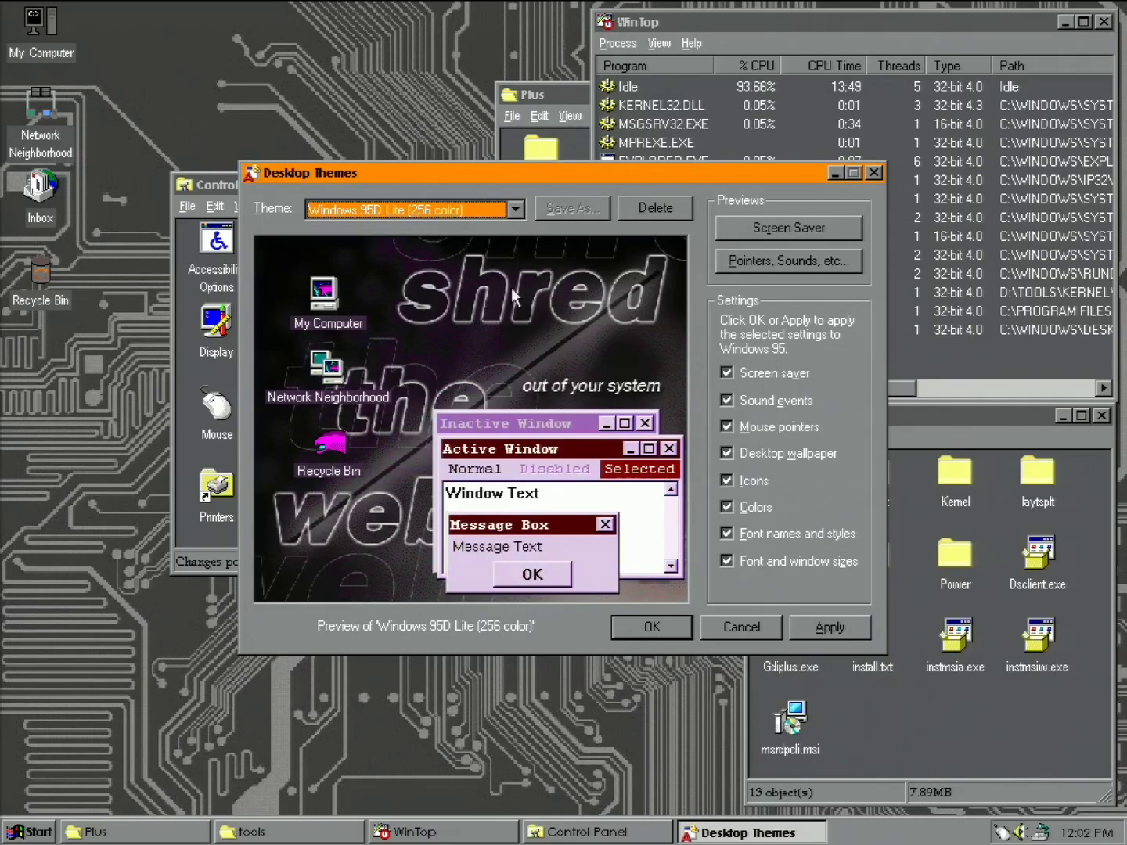
click(649, 623)
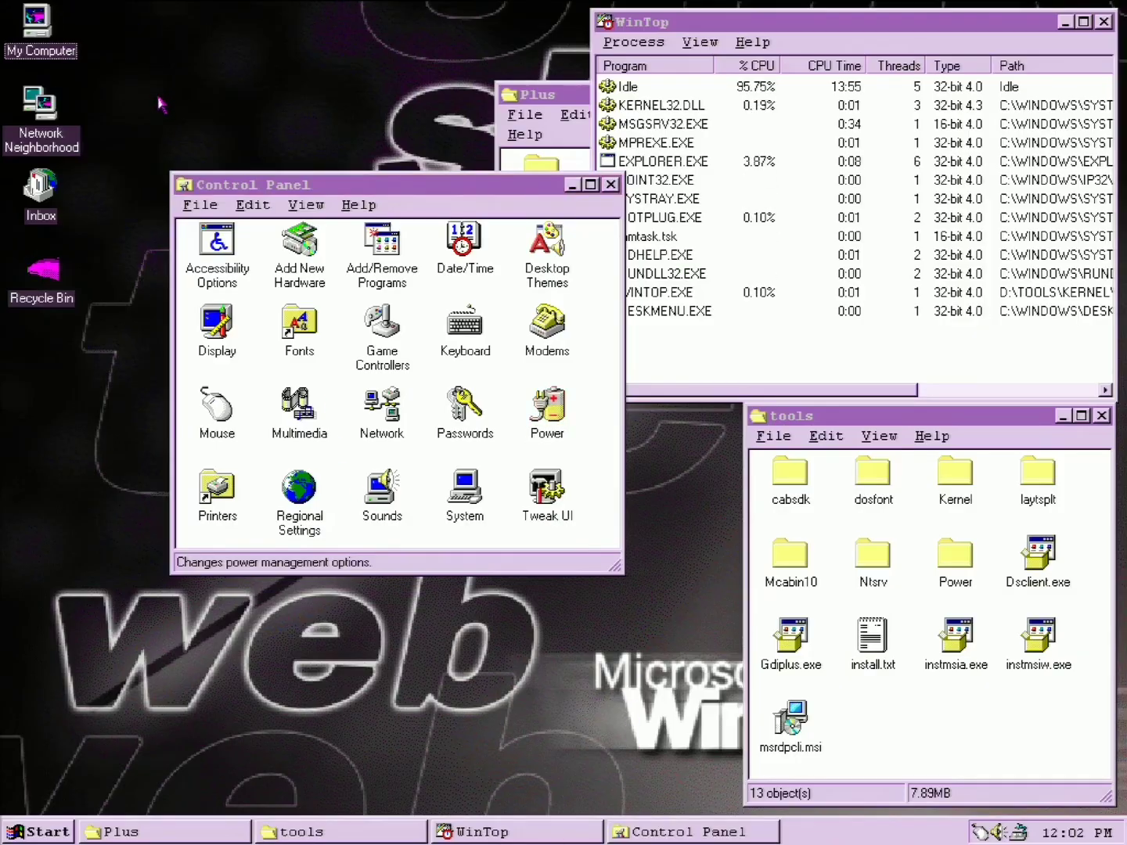
- Browse the Start > Programs menus, then close them
click(16, 835)
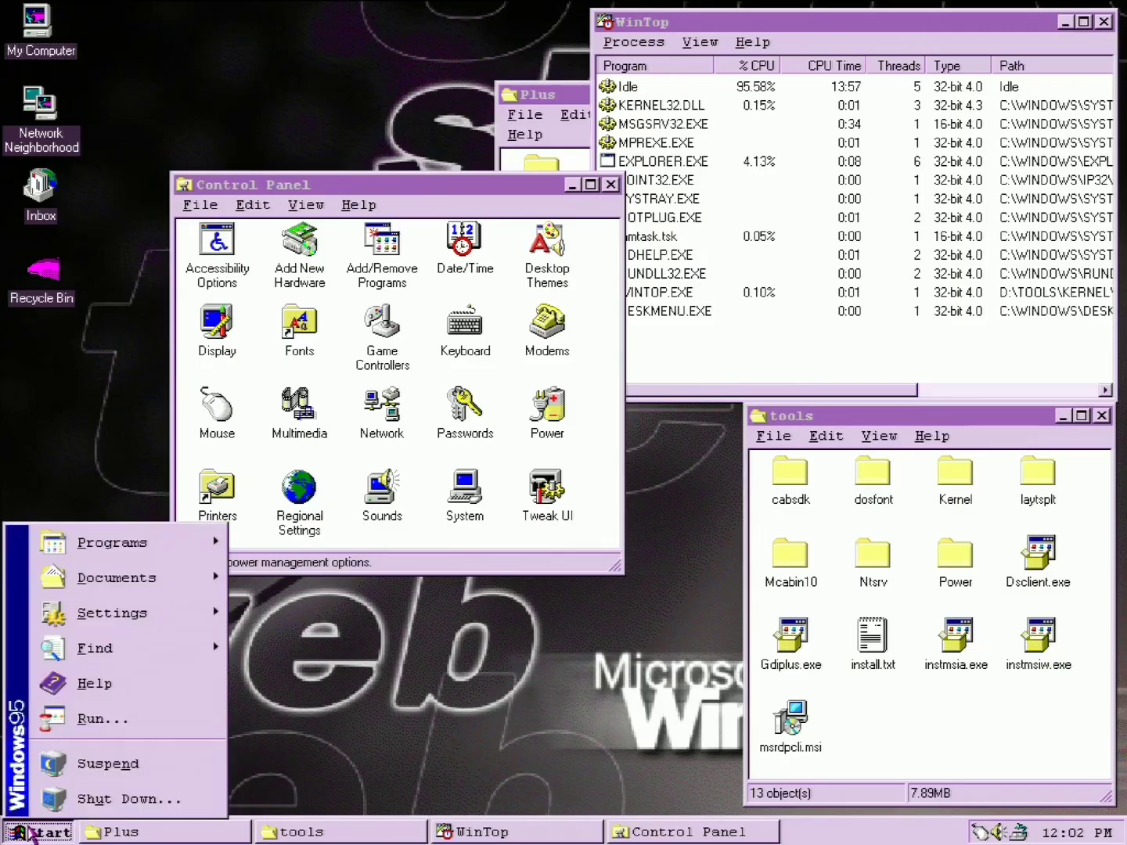
mouse_move(110, 548)
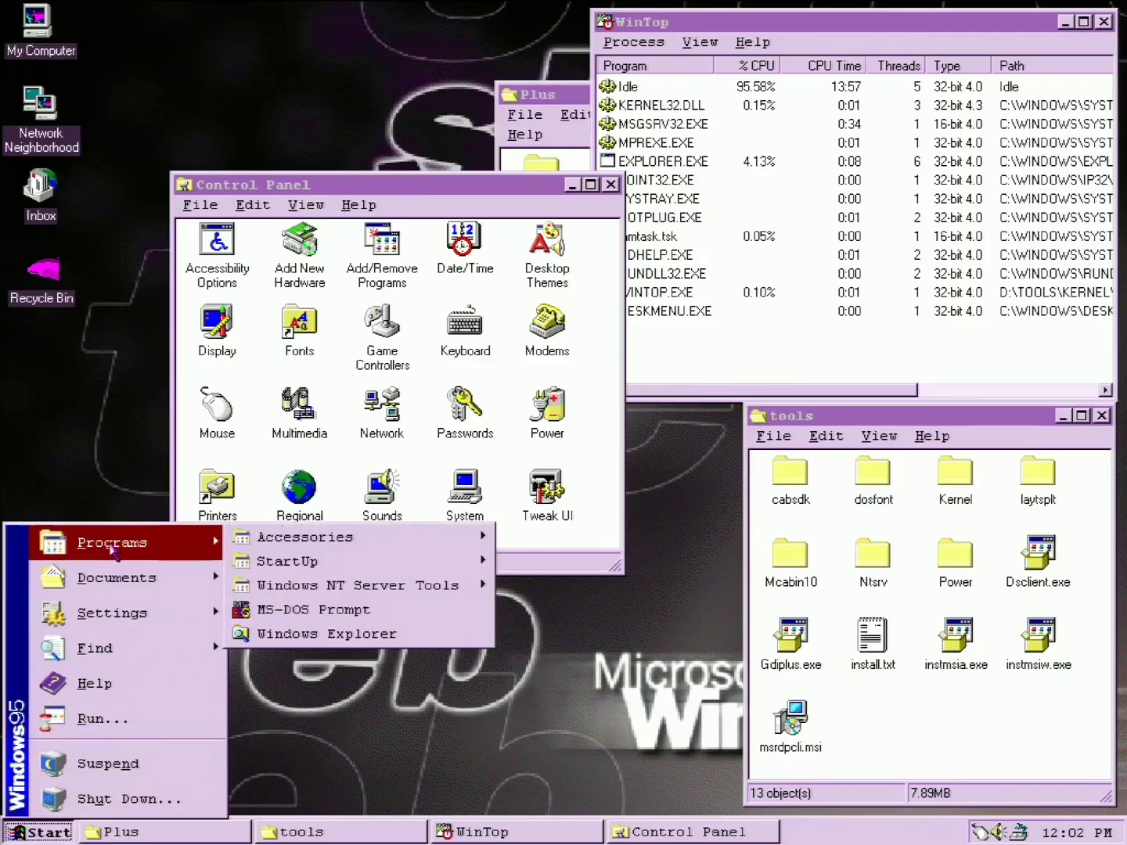
mouse_move(258, 538)
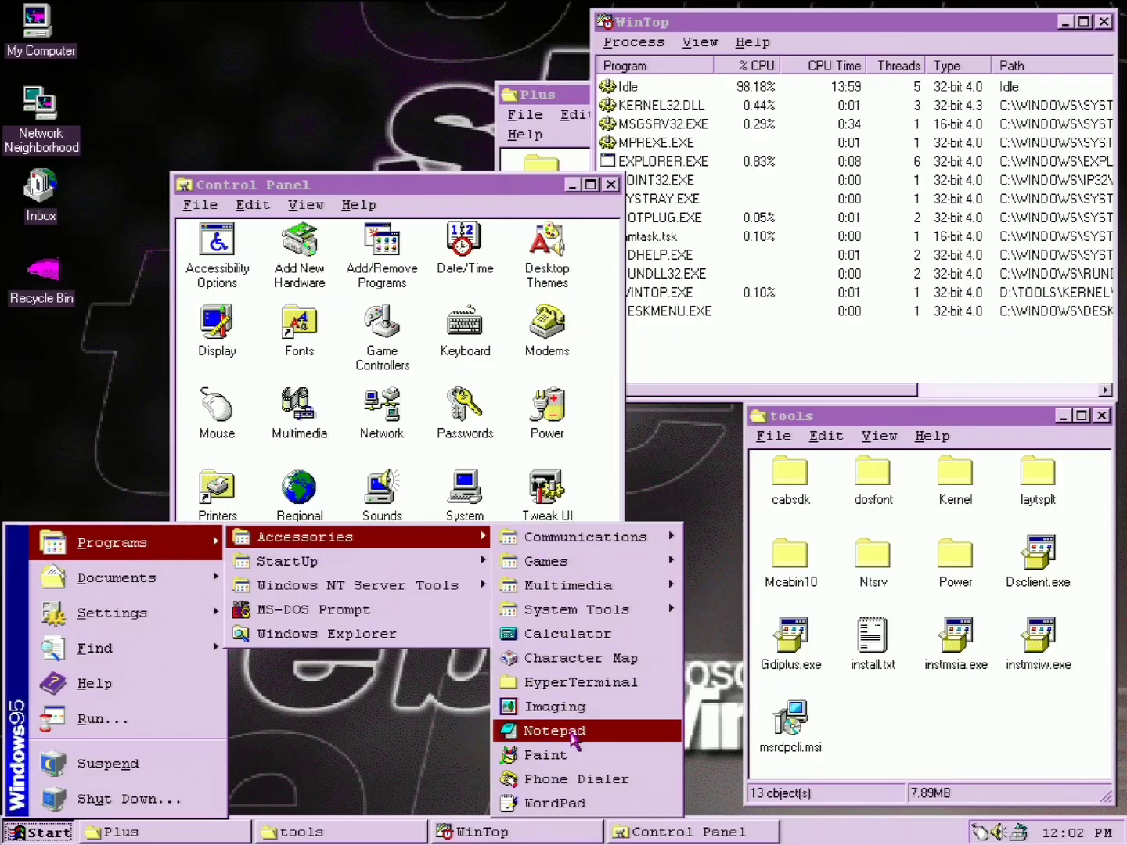
click(152, 700)
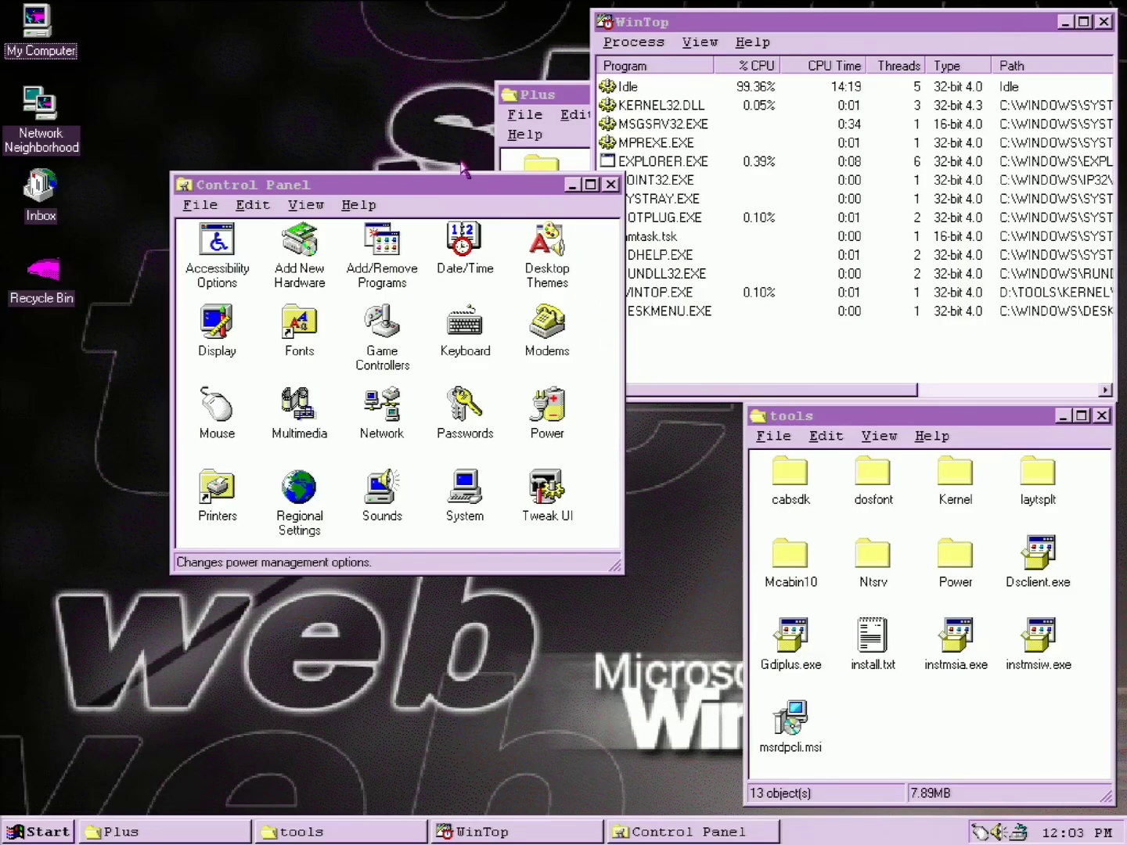
- Move Control Panel aside, run apmtogl in an MS-DOS Prompt to disable APM poweroff, then exit
drag(450, 187, 347, 363)
key(super)
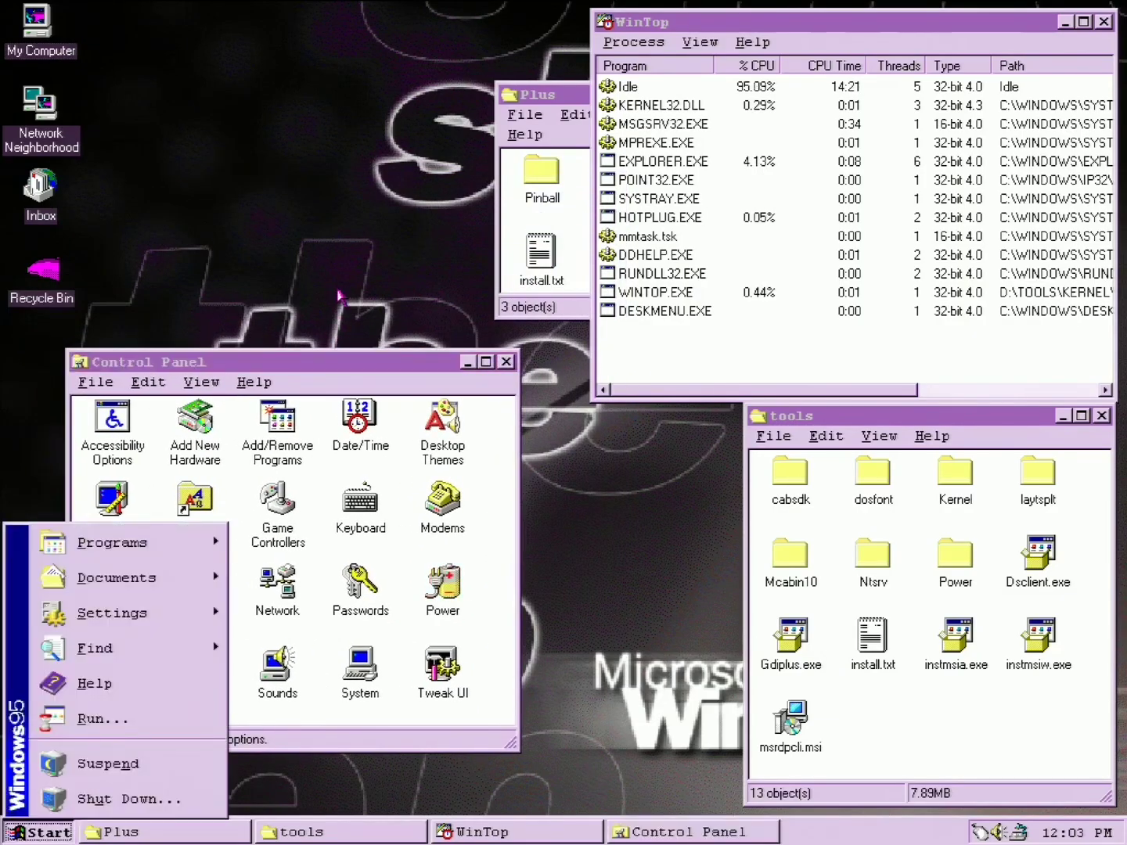
text(rcommand)
key(Return)
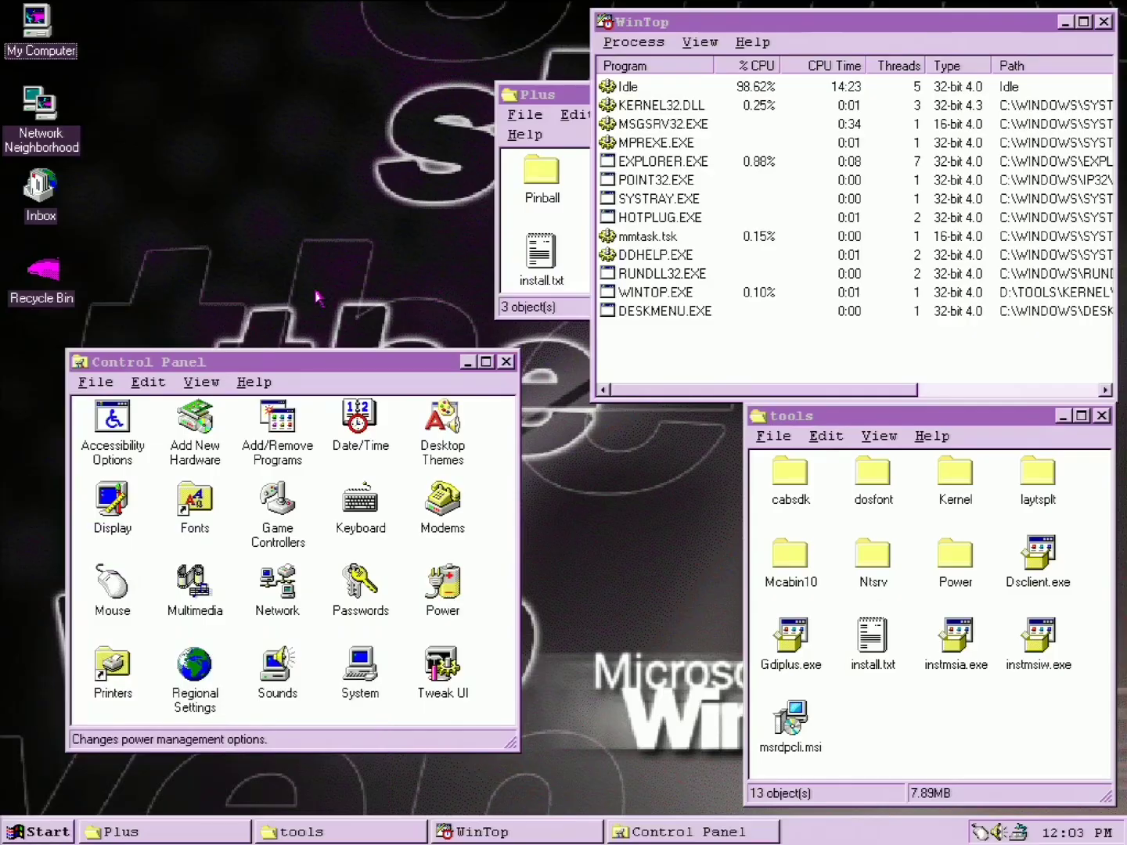
key(Return)
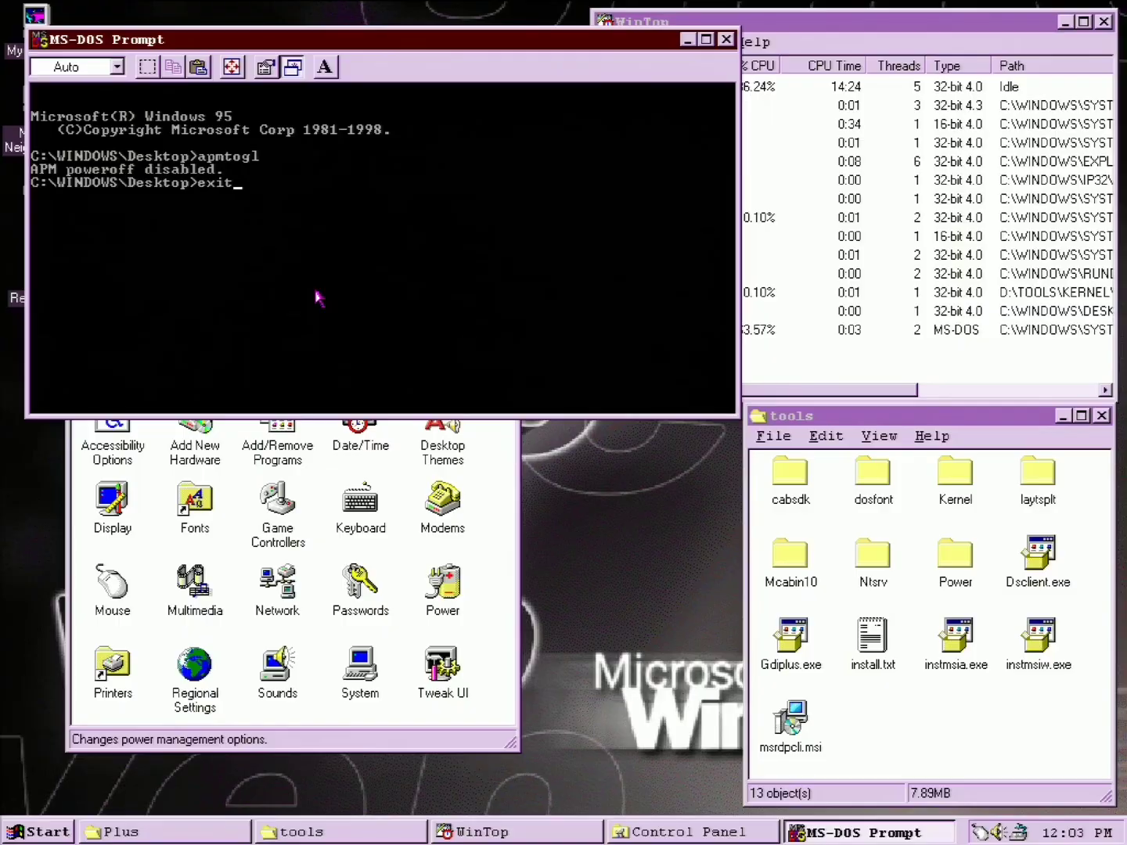
text(exit)
key(Return)
- Shut down the computer from the Start menu's Shut Down option
key(super)
key(u)
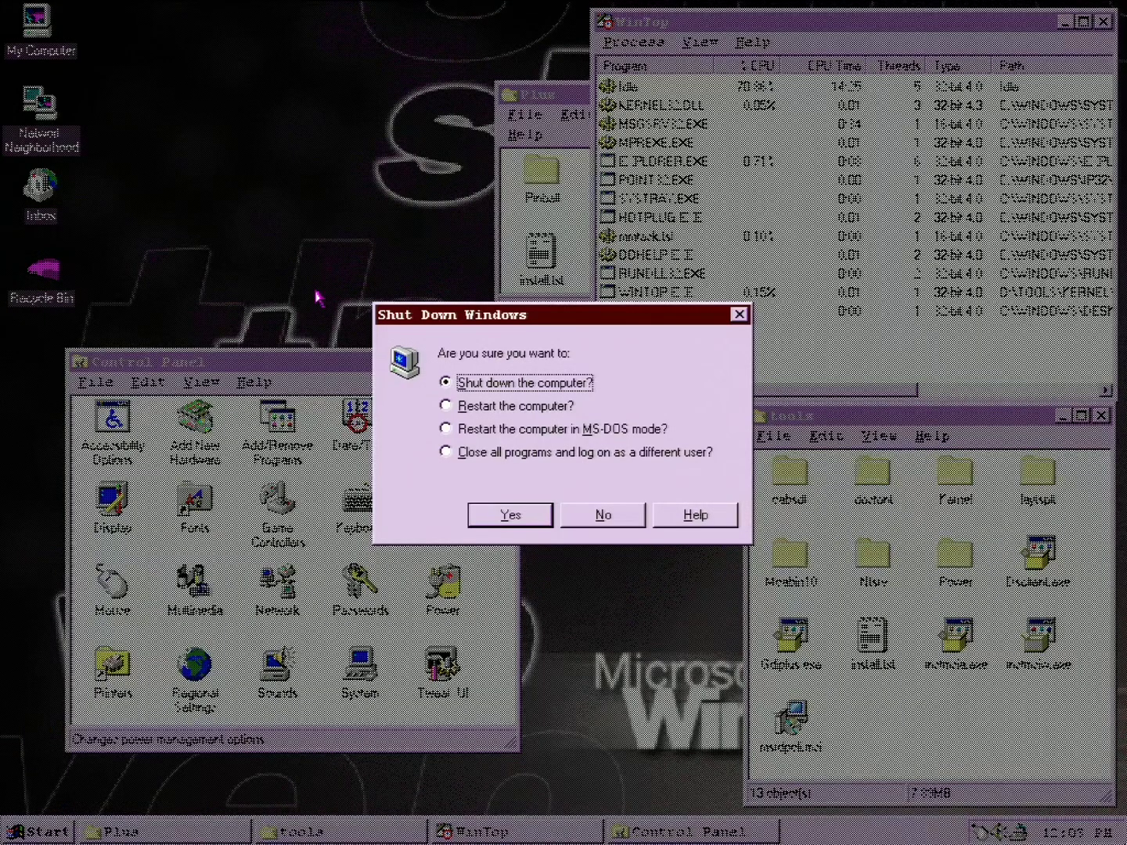
key(Return)
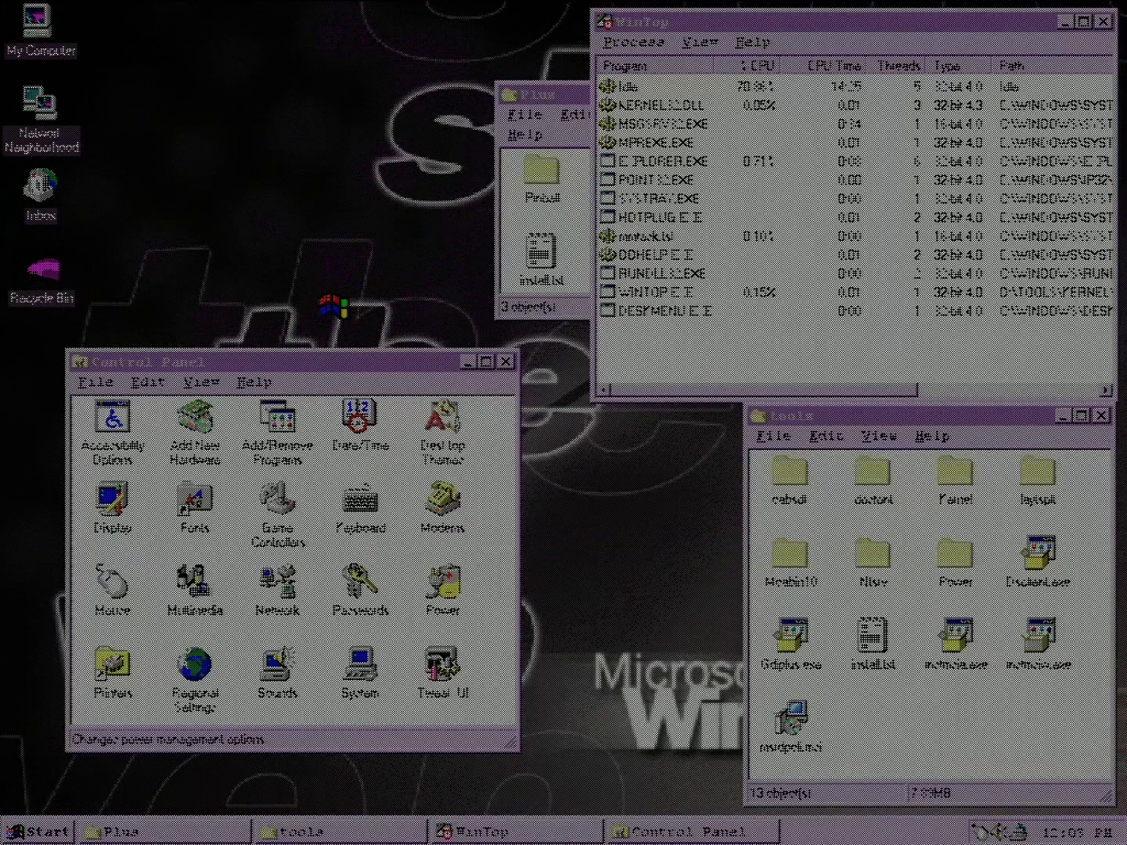